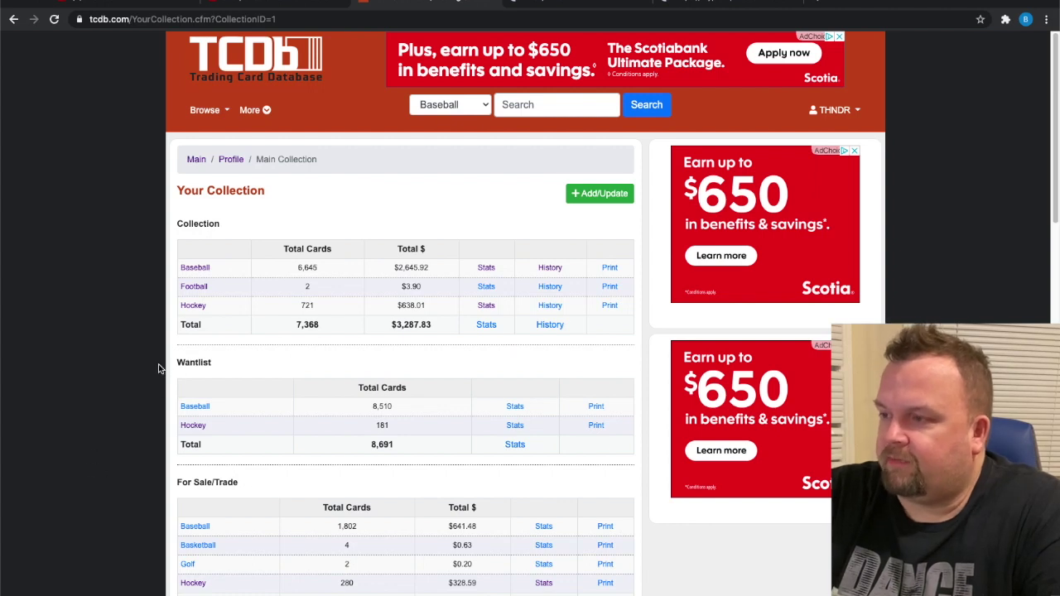
Start adding cards to the collection and browse the Hockey category by sets.
{"action": "left_click", "coordinate": [196, 268]}
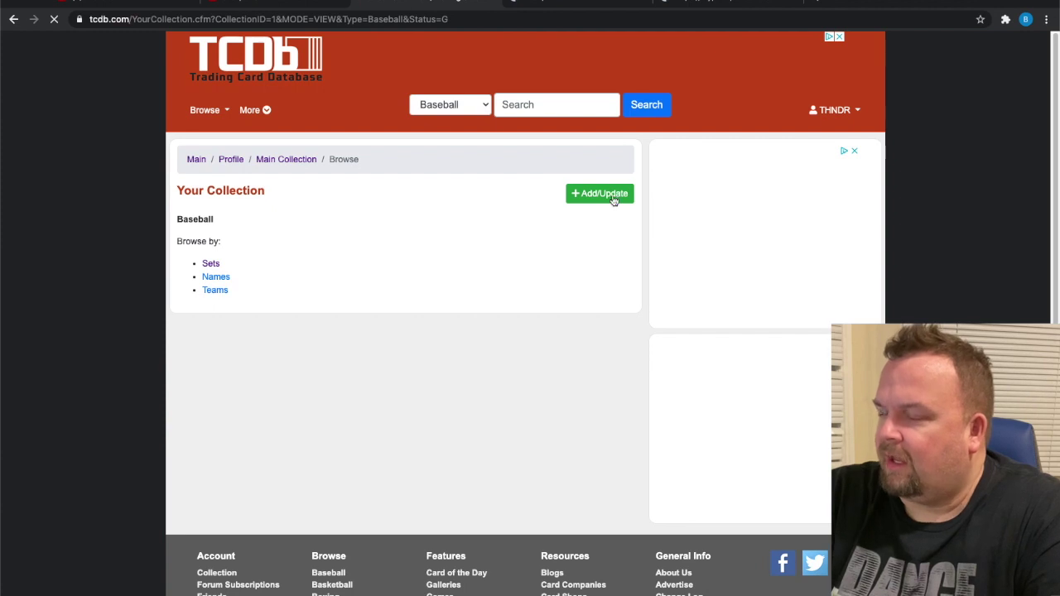
{"action": "left_click", "coordinate": [607, 199]}
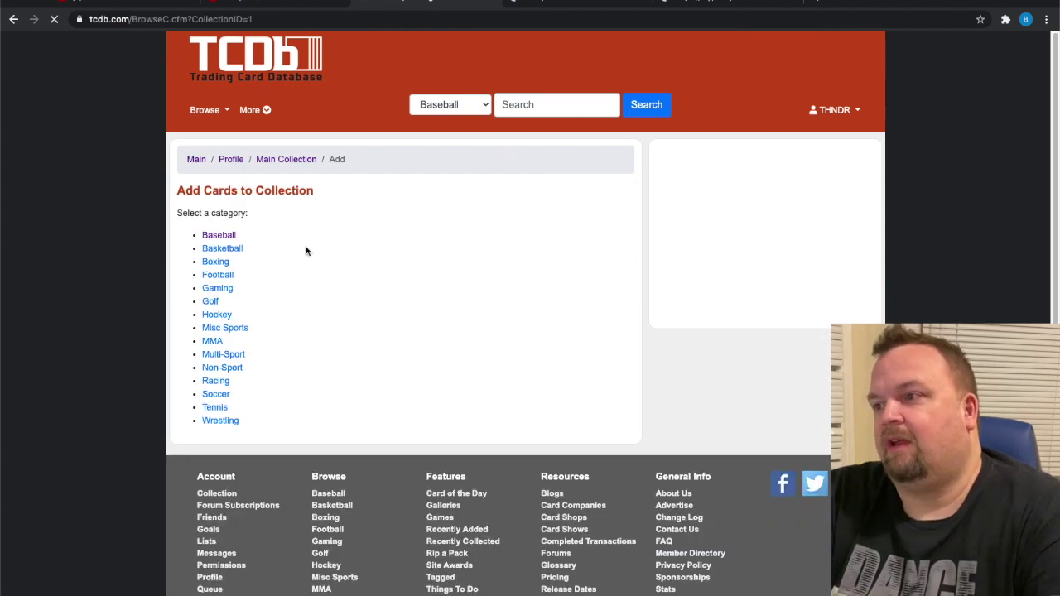
{"action": "left_click", "coordinate": [217, 316]}
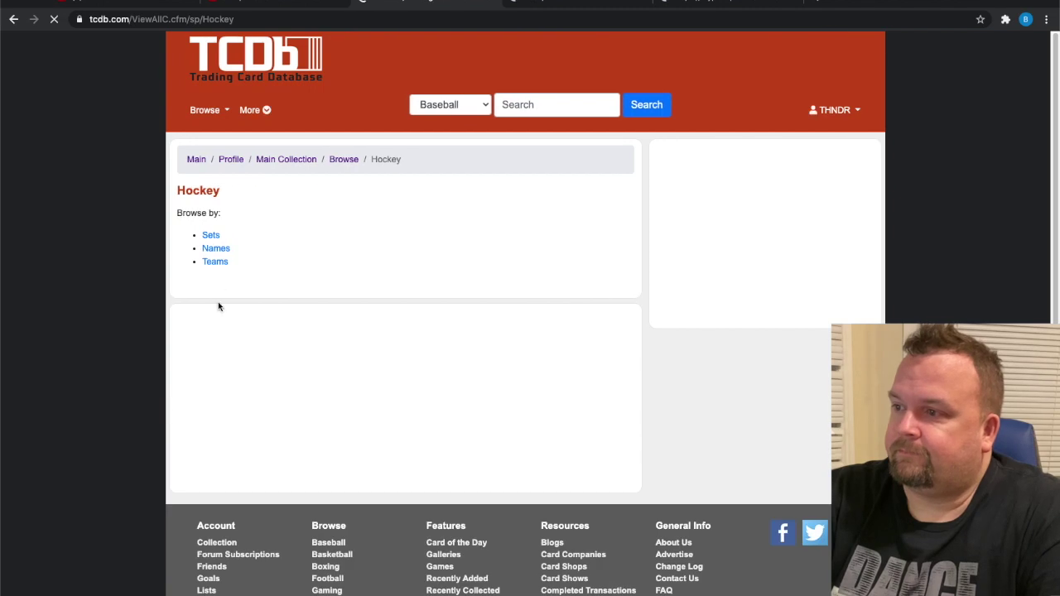
{"action": "left_click", "coordinate": [212, 237]}
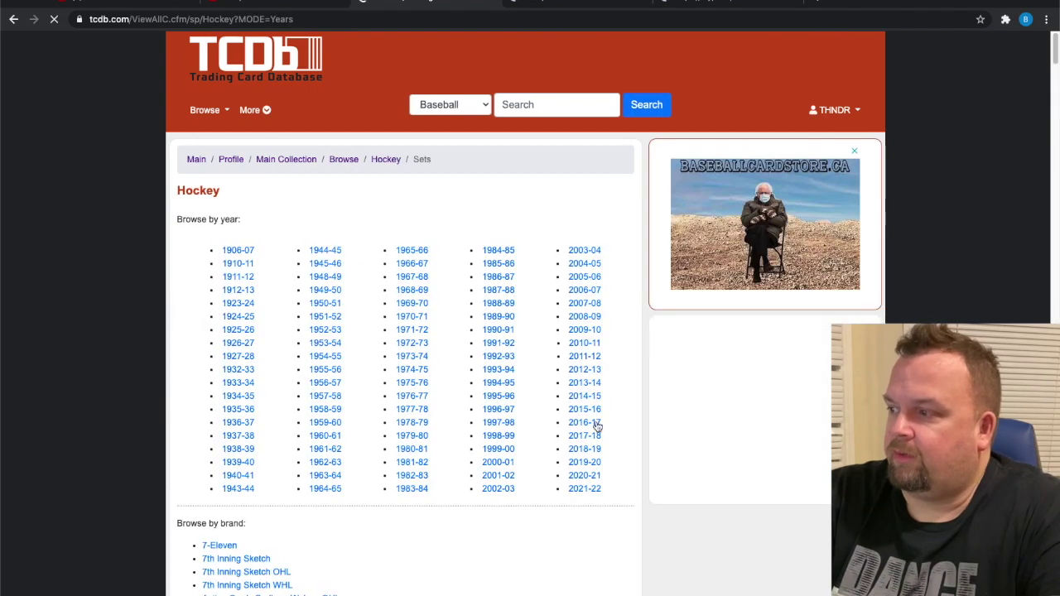
Open the card list of the 2015-16 Upper Deck hockey set for adding cards to the collection.
{"action": "left_click", "coordinate": [586, 412]}
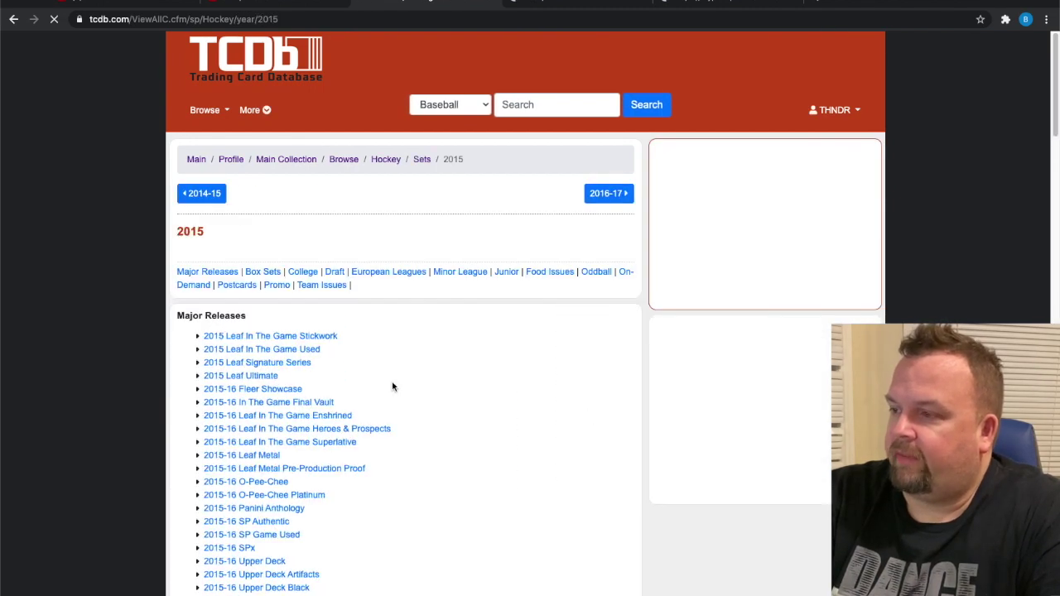
{"action": "scroll", "coordinate": [381, 421], "scroll_direction": "down", "scroll_amount": 2}
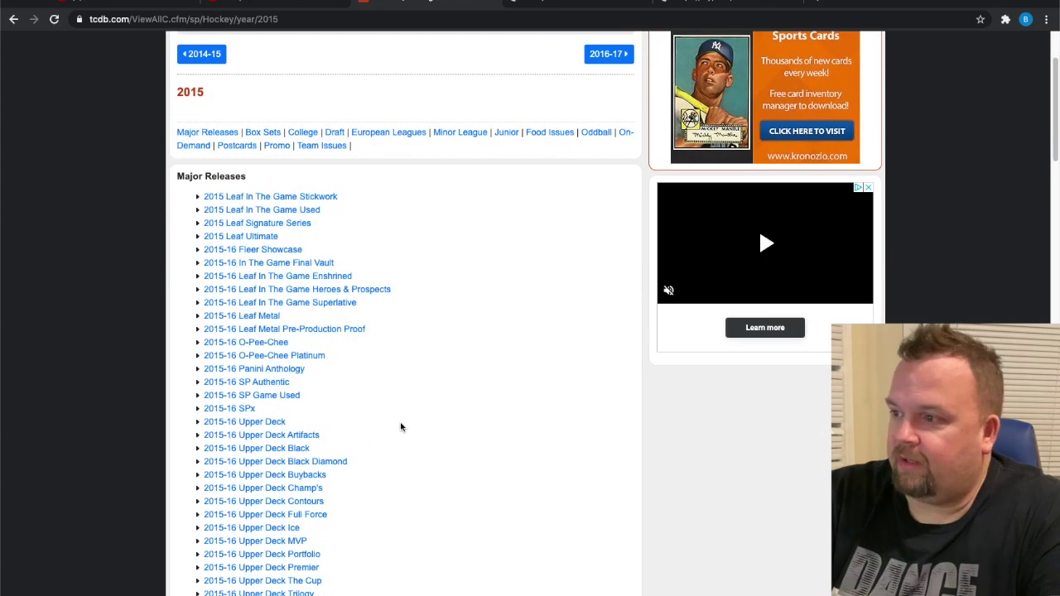
{"action": "left_click", "coordinate": [253, 424]}
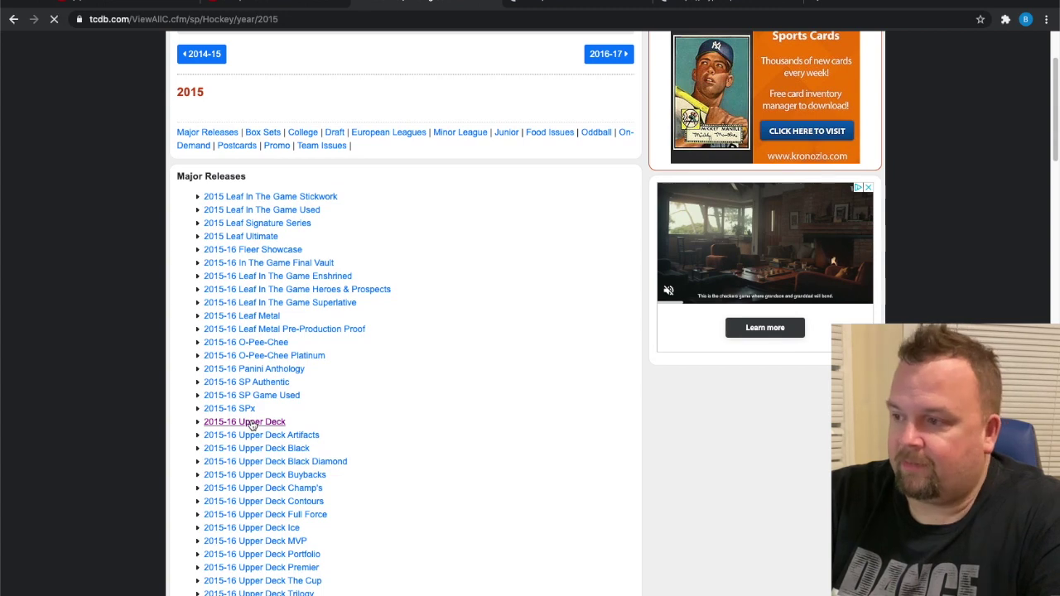
{"action": "left_click", "coordinate": [404, 380]}
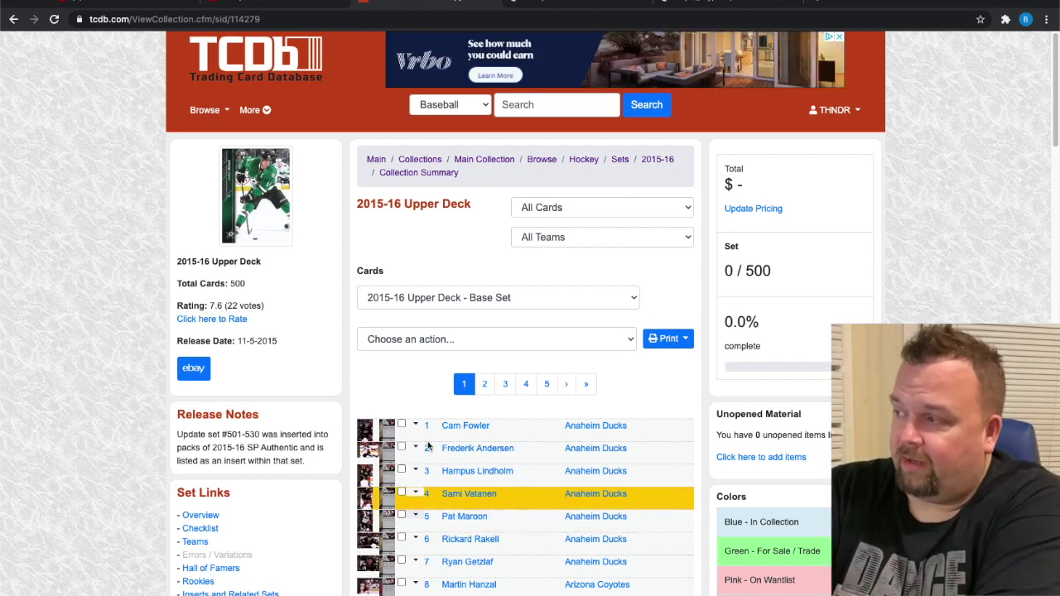
Return to the main collection overview and review its Collection, Wantlist, For Sale/Trade and In-Transit tables.
{"action": "left_click", "coordinate": [835, 115]}
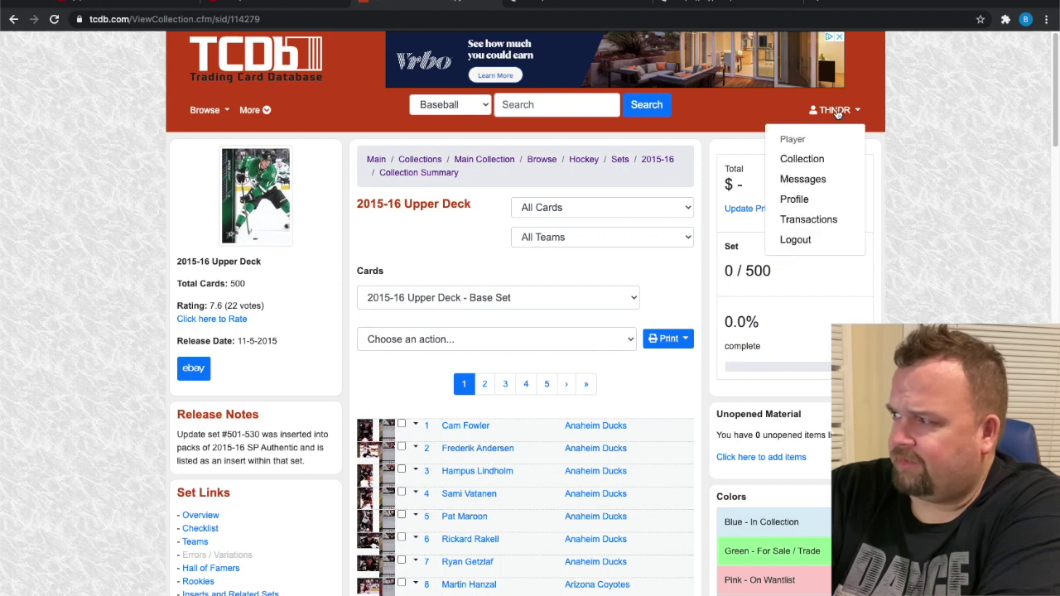
{"action": "left_click", "coordinate": [810, 159]}
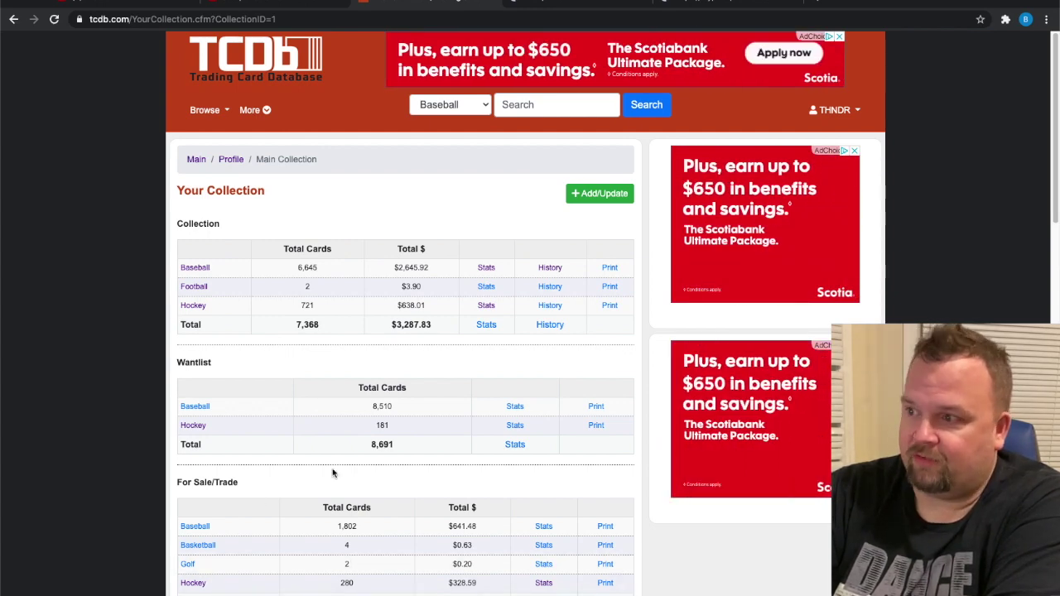
{"action": "scroll", "coordinate": [330, 537], "scroll_direction": "down", "scroll_amount": 1}
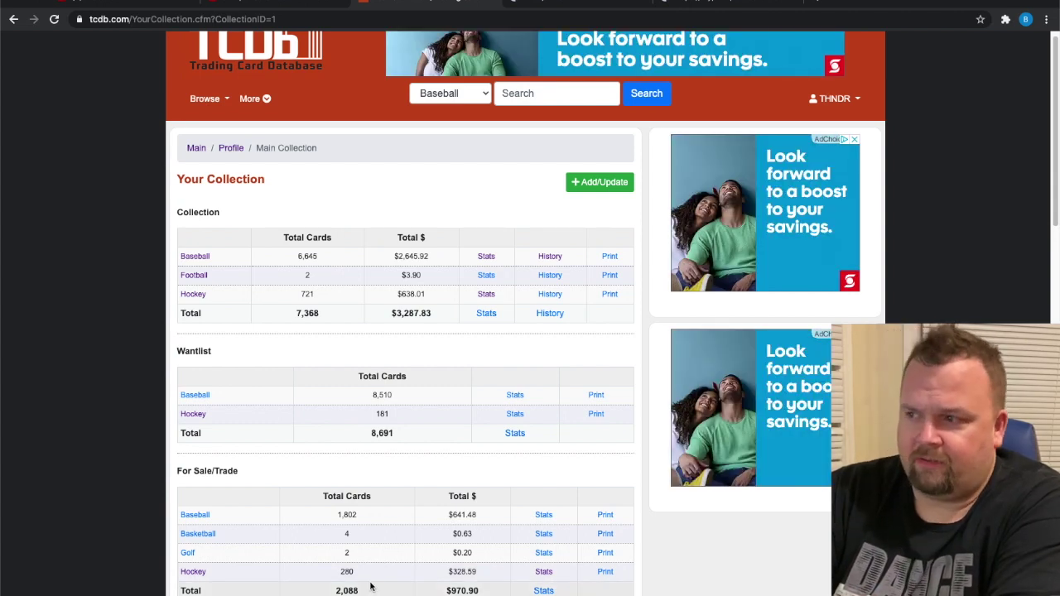
{"action": "scroll", "coordinate": [370, 586], "scroll_direction": "down", "scroll_amount": 2}
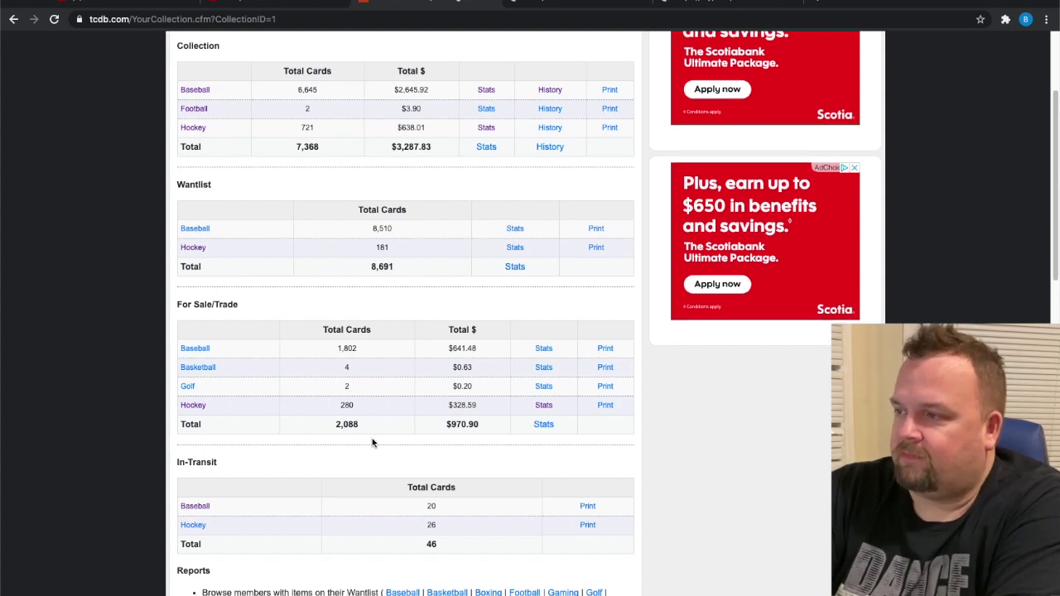
{"action": "scroll", "coordinate": [371, 442], "scroll_direction": "up", "scroll_amount": 1}
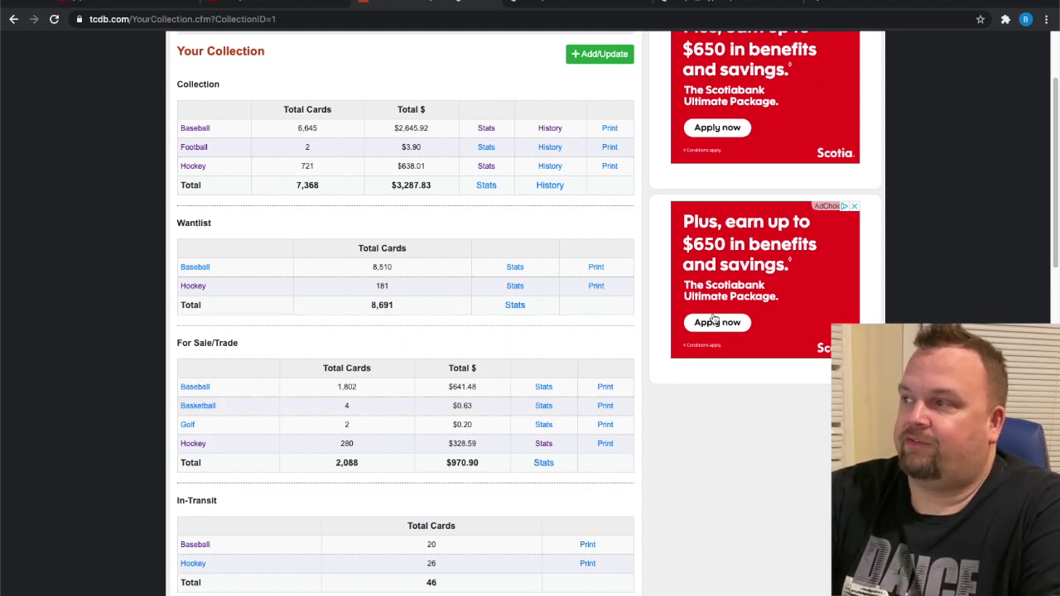
{"action": "scroll", "coordinate": [691, 369], "scroll_direction": "up", "scroll_amount": 2}
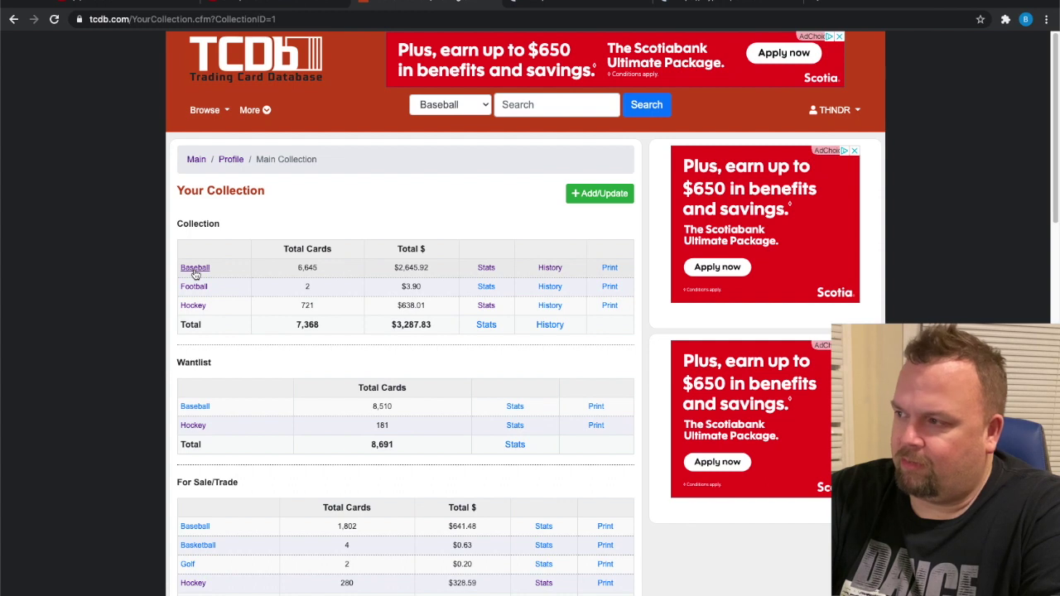
Browse the hockey collection by sets and open the add/update card list of the 2020-21 Upper Deck set.
{"action": "left_click", "coordinate": [194, 306]}
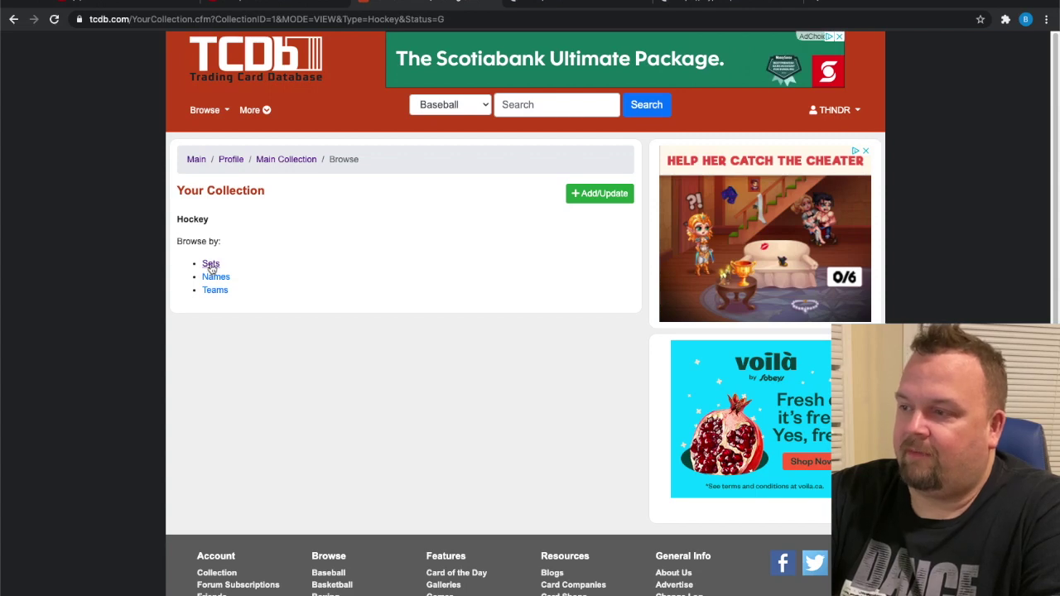
{"action": "left_click", "coordinate": [210, 265]}
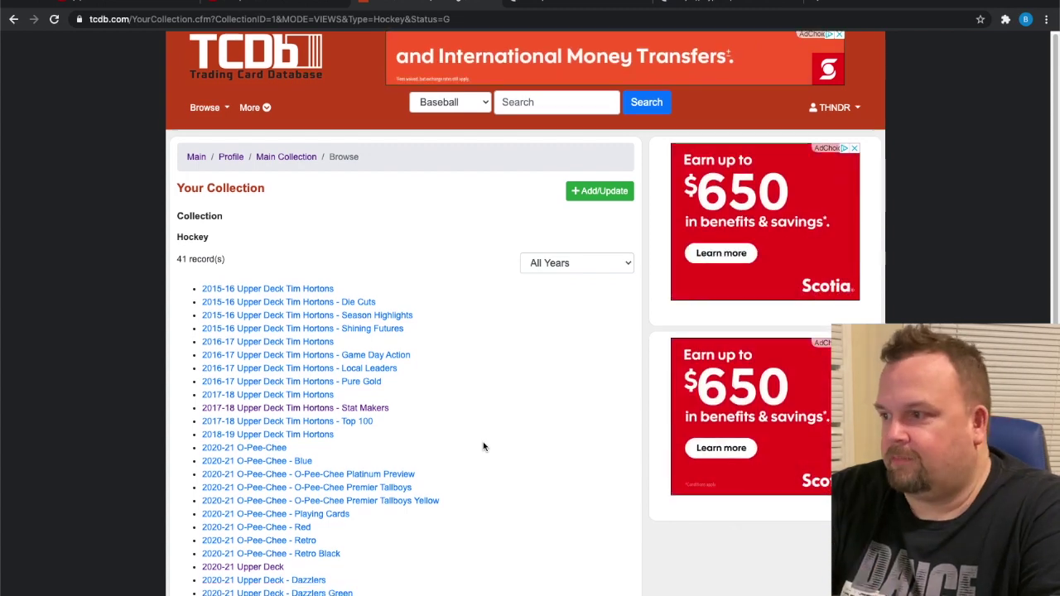
{"action": "left_click", "coordinate": [242, 569]}
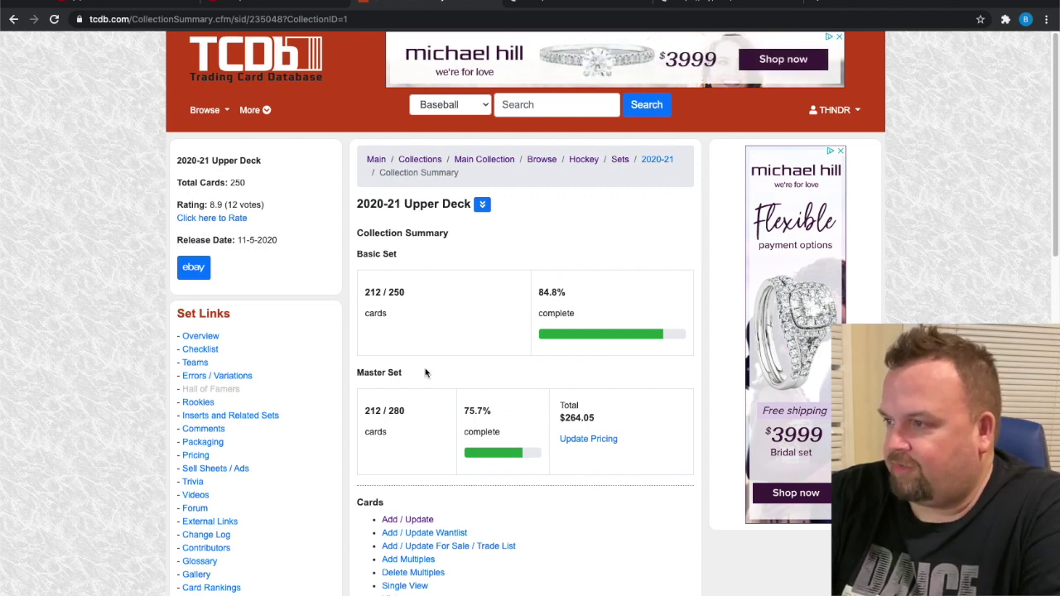
{"action": "scroll", "coordinate": [535, 519], "scroll_direction": "down", "scroll_amount": 1}
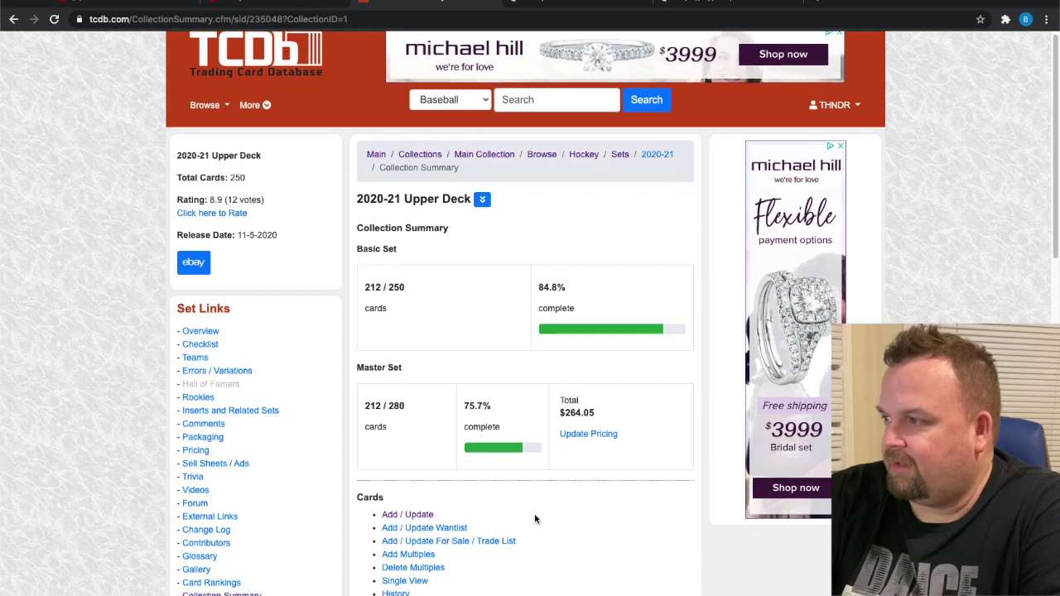
{"action": "scroll", "coordinate": [535, 519], "scroll_direction": "down", "scroll_amount": 1}
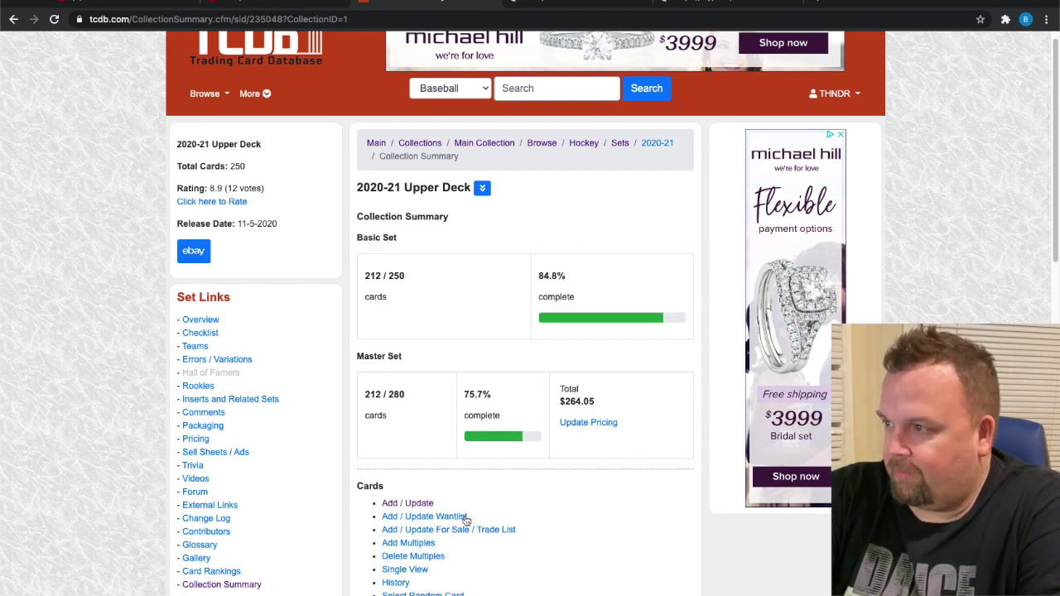
{"action": "left_click", "coordinate": [424, 508]}
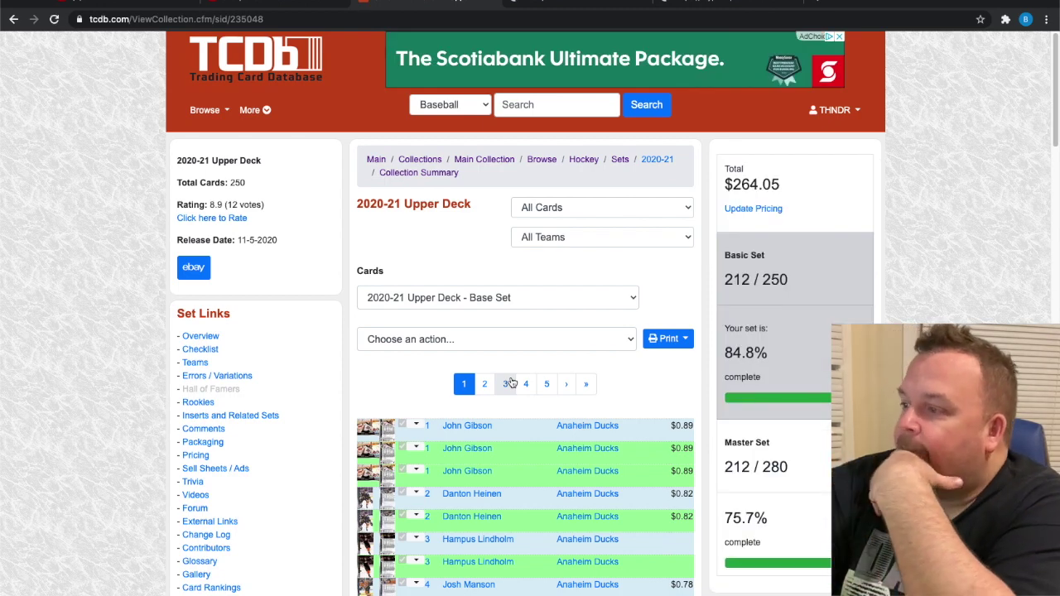
Filter the 2020-21 Upper Deck base set to Haves and view the owned cards.
{"action": "left_click", "coordinate": [686, 209]}
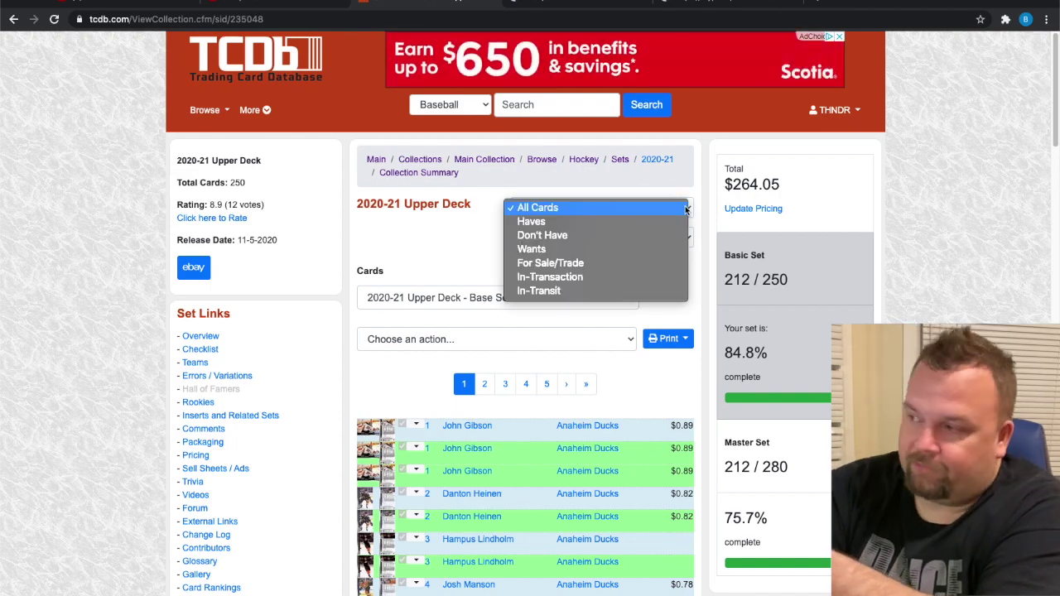
{"action": "left_click", "coordinate": [591, 228]}
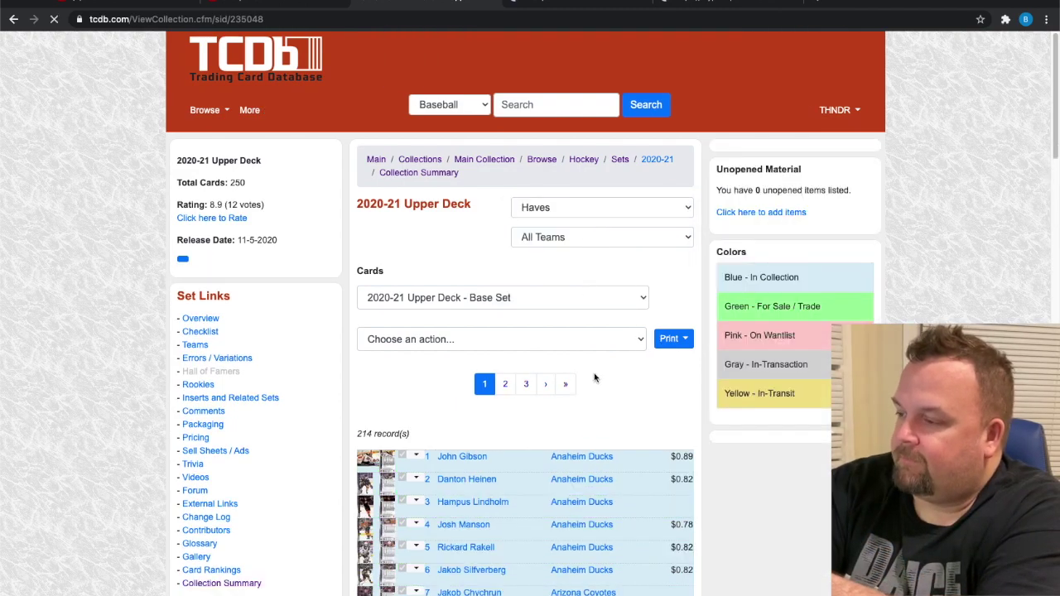
{"action": "scroll", "coordinate": [594, 373], "scroll_direction": "down", "scroll_amount": 2}
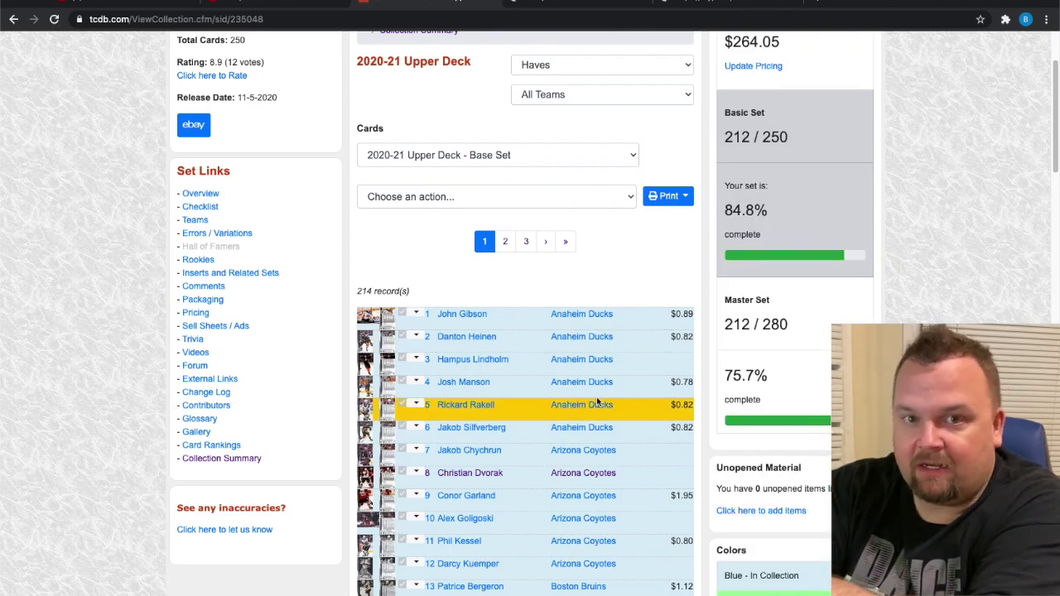
Filter the 2020-21 Upper Deck base set to Don't Have and look through the whole list of missing cards.
{"action": "left_click", "coordinate": [688, 66]}
{"action": "left_click", "coordinate": [582, 80]}
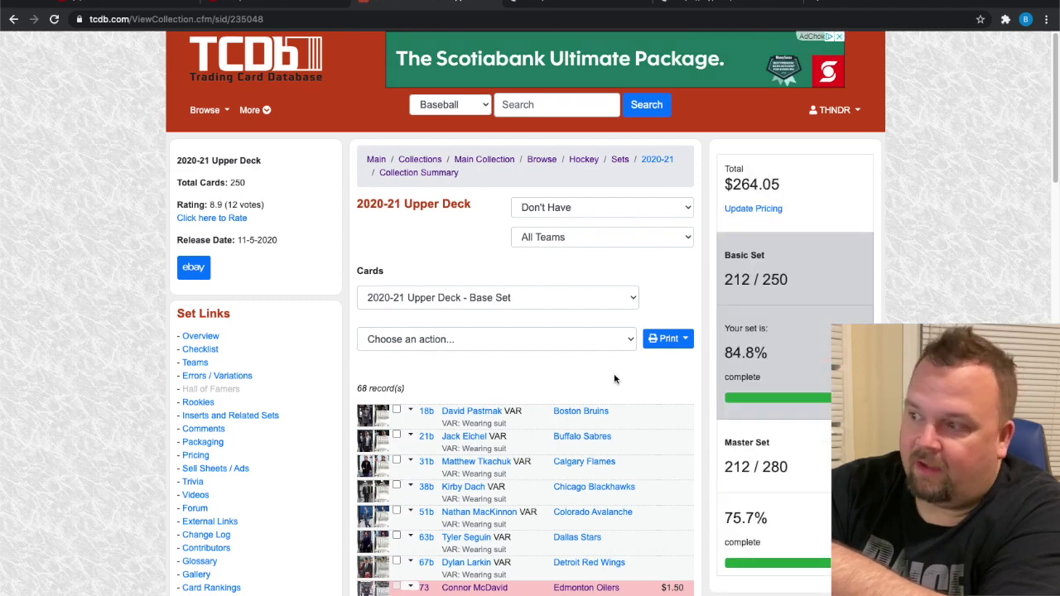
{"action": "scroll", "coordinate": [615, 379], "scroll_direction": "down", "scroll_amount": 1}
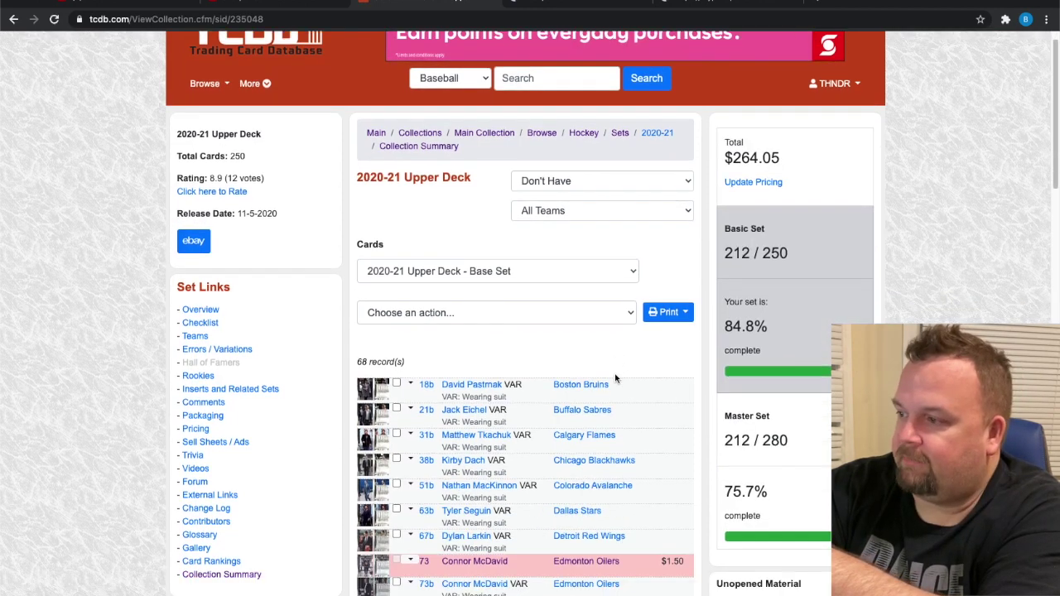
{"action": "scroll", "coordinate": [615, 378], "scroll_direction": "down", "scroll_amount": 1}
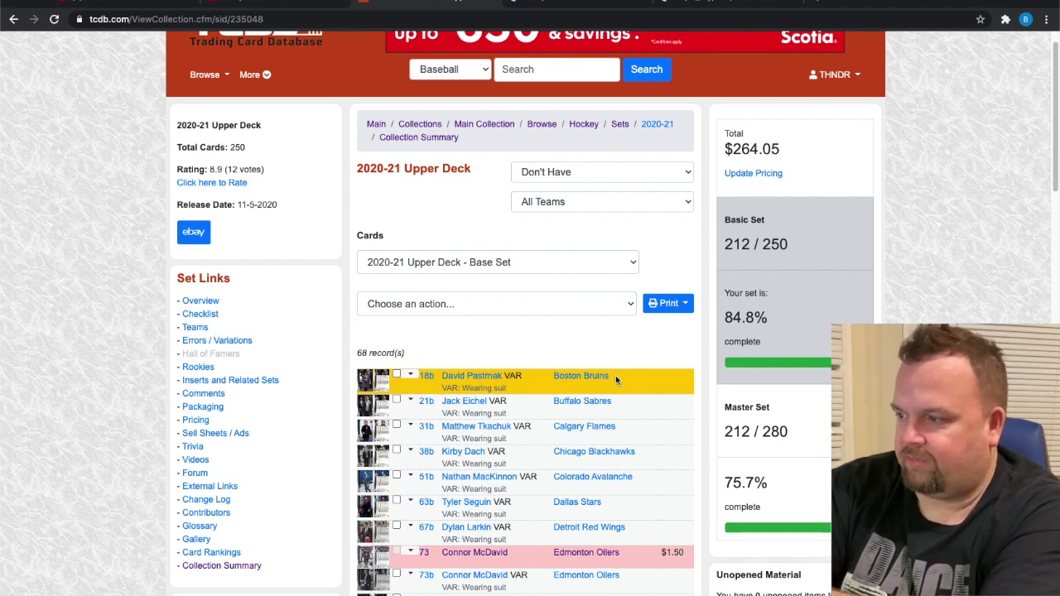
{"action": "scroll", "coordinate": [615, 375], "scroll_direction": "down", "scroll_amount": 3}
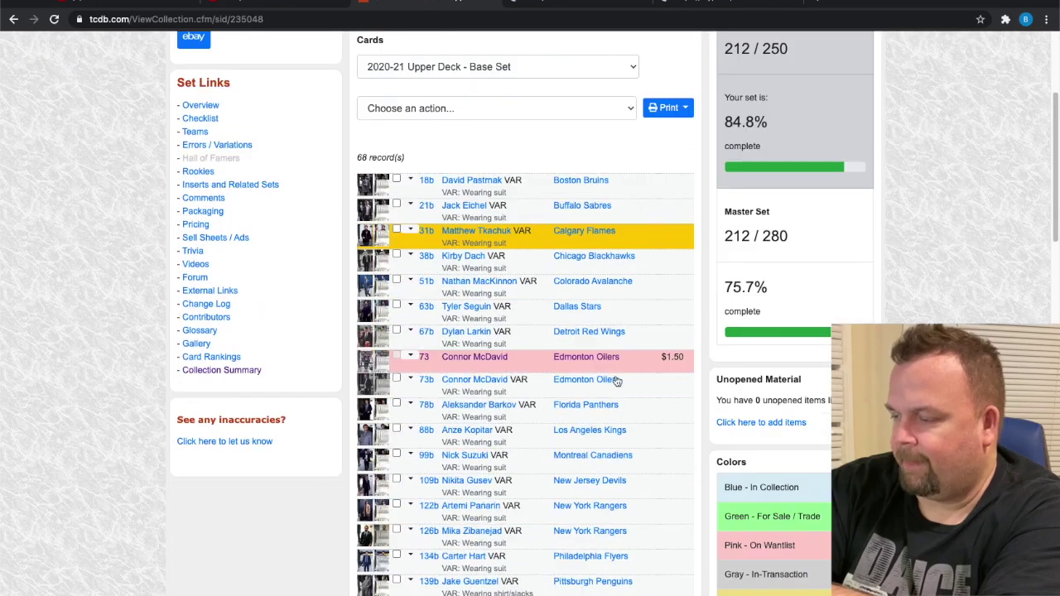
{"action": "scroll", "coordinate": [615, 379], "scroll_direction": "down", "scroll_amount": 10}
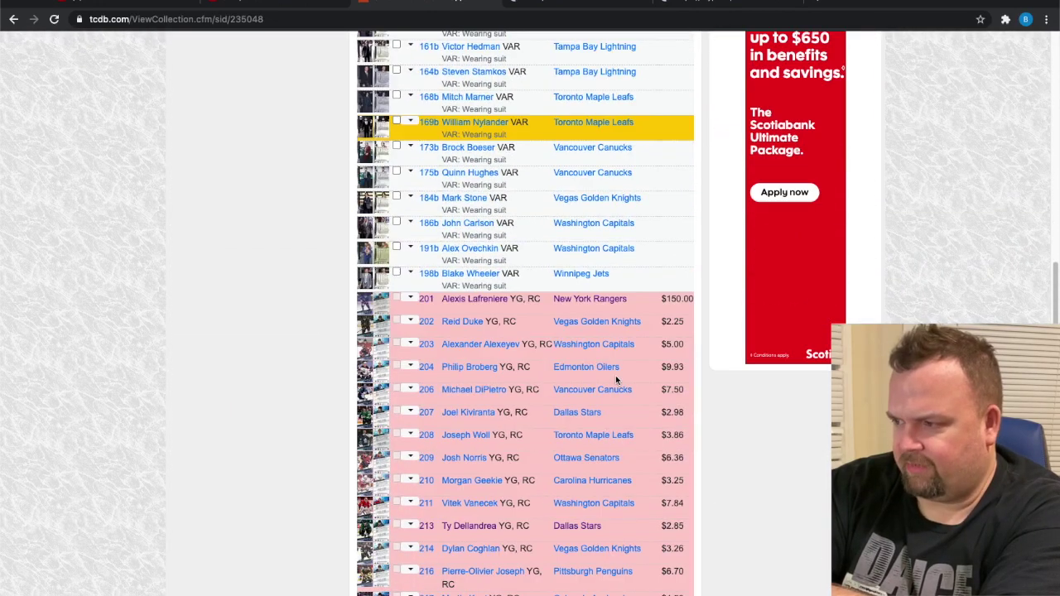
{"action": "scroll", "coordinate": [615, 379], "scroll_direction": "down", "scroll_amount": 8}
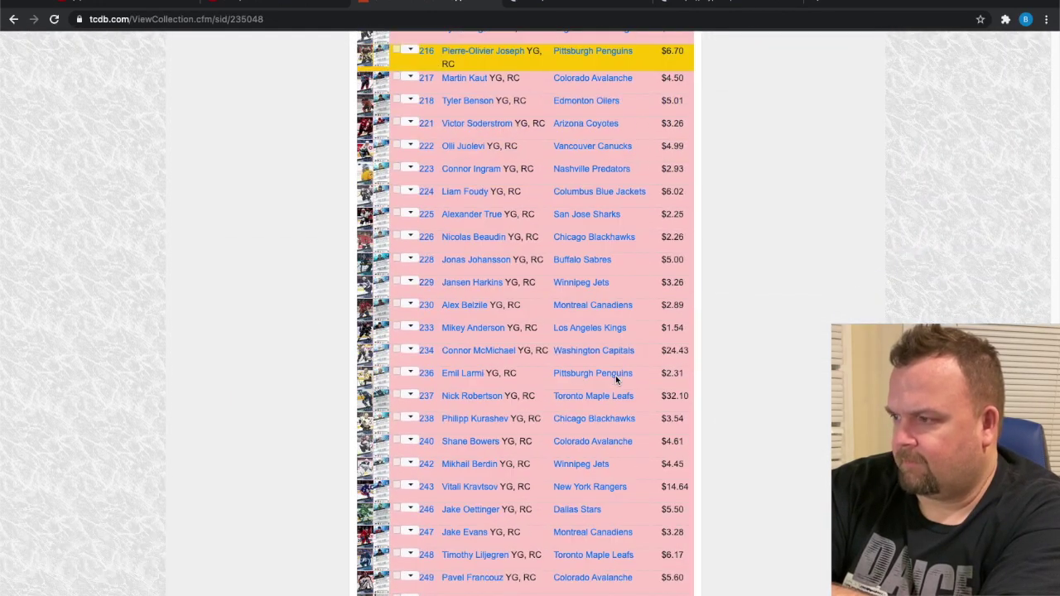
{"action": "scroll", "coordinate": [616, 380], "scroll_direction": "down", "scroll_amount": 5}
{"action": "scroll", "coordinate": [616, 379], "scroll_direction": "up", "scroll_amount": 12}
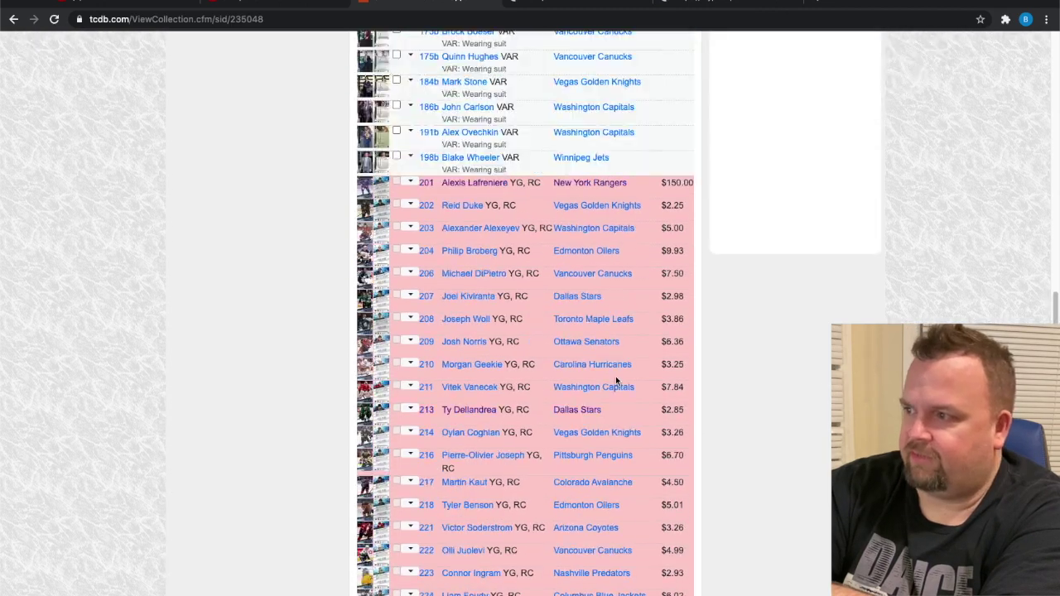
{"action": "scroll", "coordinate": [616, 381], "scroll_direction": "up", "scroll_amount": 15}
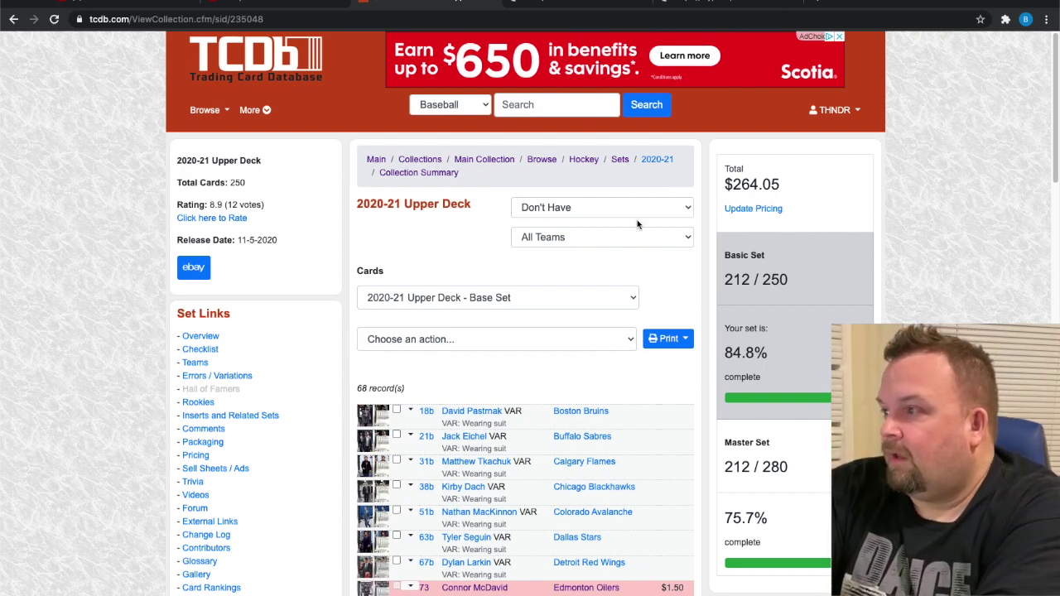
Filter the 2020-21 Upper Deck base set to Wants and look through the wantlist cards.
{"action": "left_click", "coordinate": [676, 210]}
{"action": "left_click", "coordinate": [542, 222]}
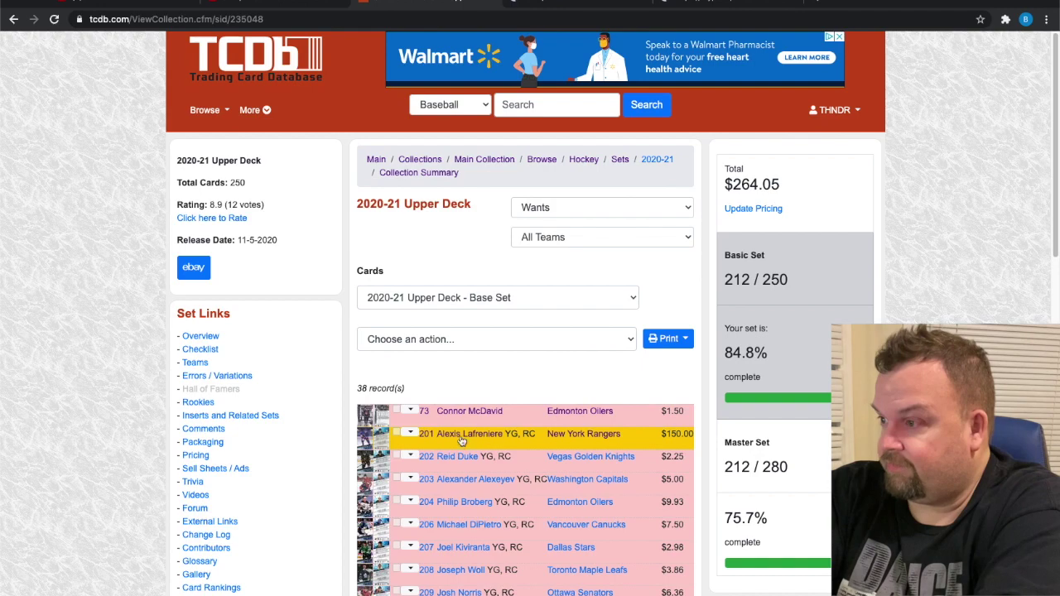
{"action": "scroll", "coordinate": [485, 468], "scroll_direction": "down", "scroll_amount": 1}
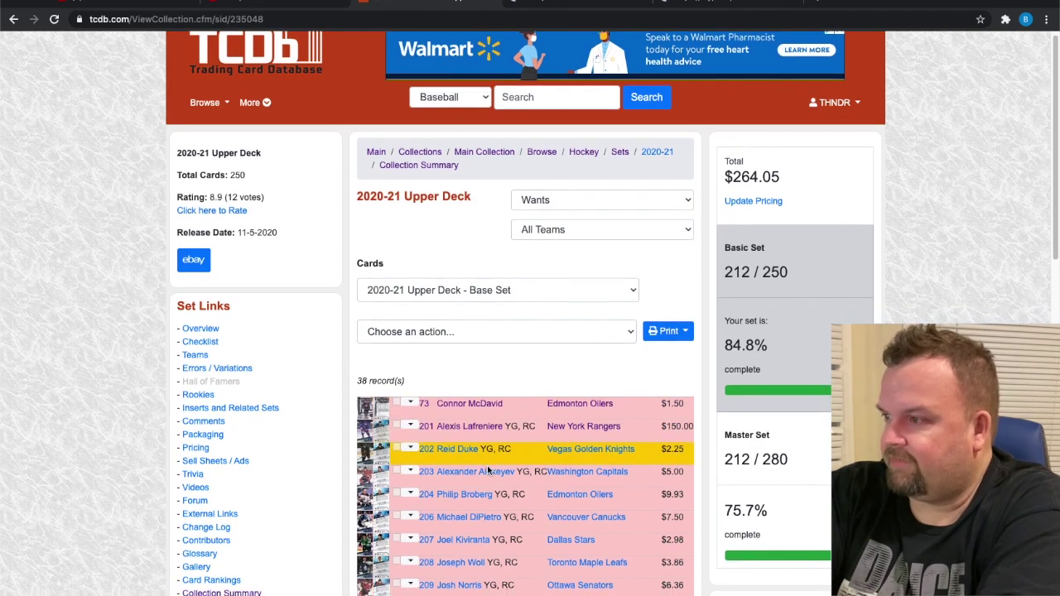
{"action": "scroll", "coordinate": [489, 470], "scroll_direction": "down", "scroll_amount": 5}
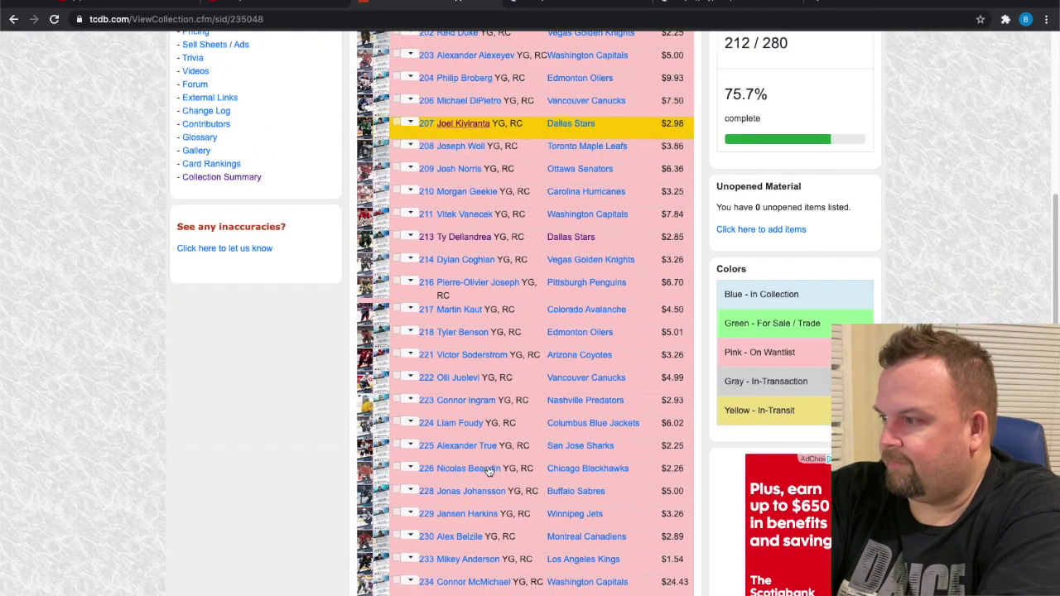
{"action": "scroll", "coordinate": [489, 470], "scroll_direction": "down", "scroll_amount": 4}
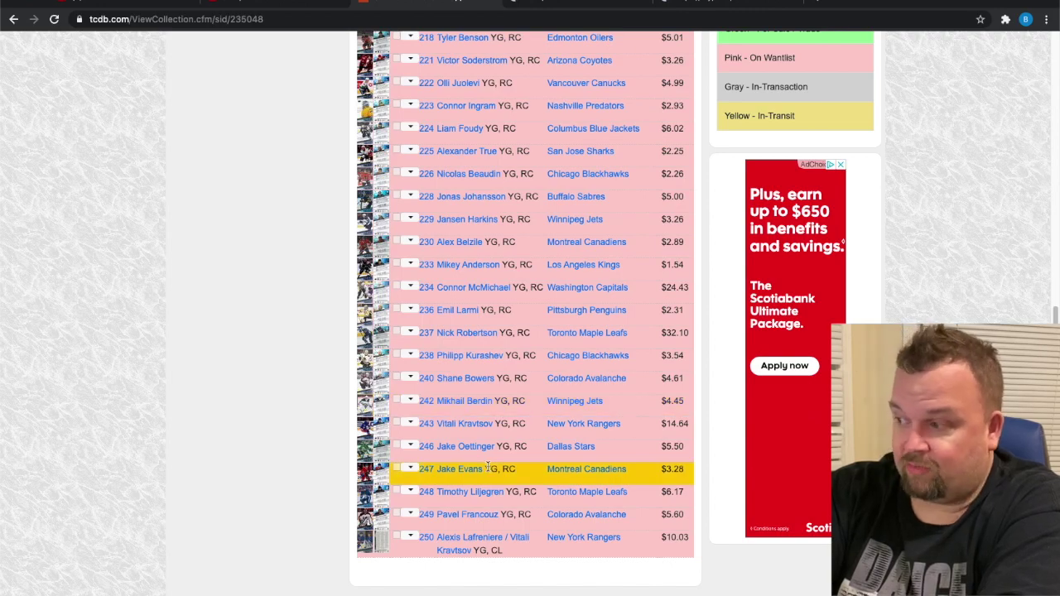
Filter the 2020-21 Upper Deck base set to For Sale/Trade and view the listed cards.
{"action": "scroll", "coordinate": [488, 468], "scroll_direction": "up", "scroll_amount": 7}
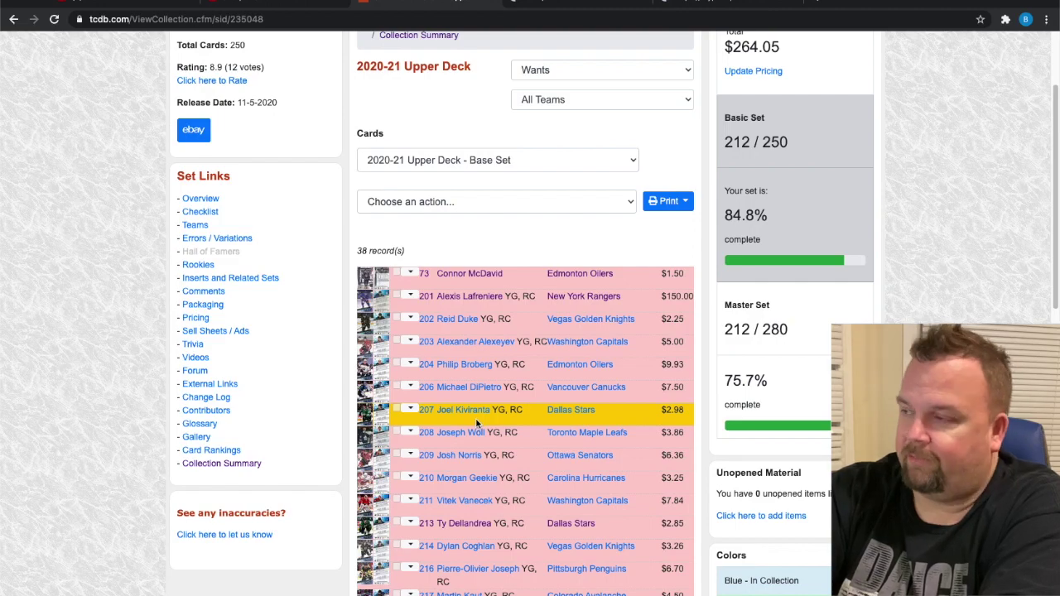
{"action": "left_click", "coordinate": [686, 73]}
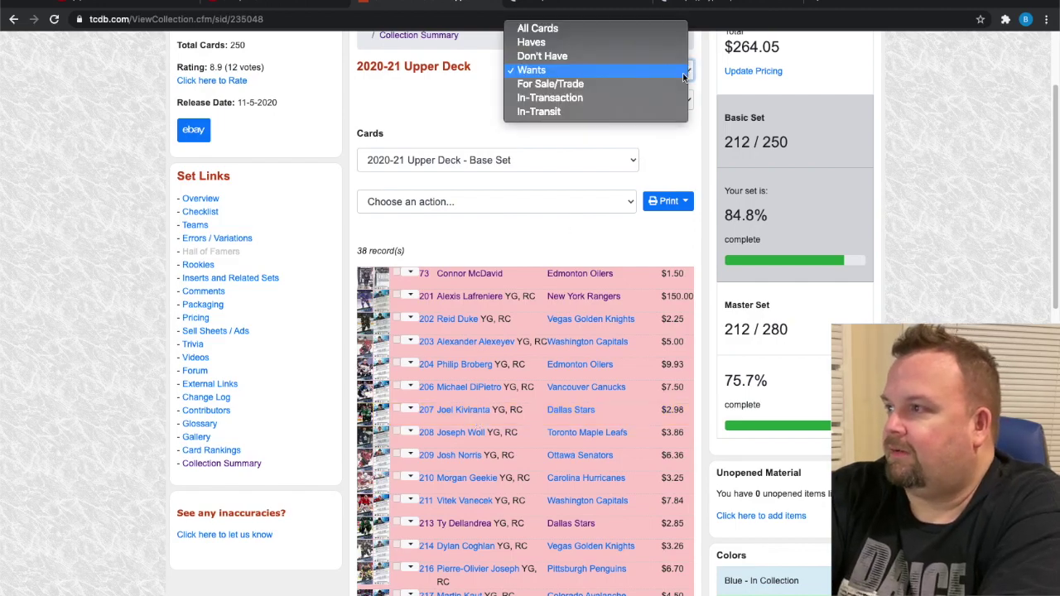
{"action": "left_click", "coordinate": [560, 90]}
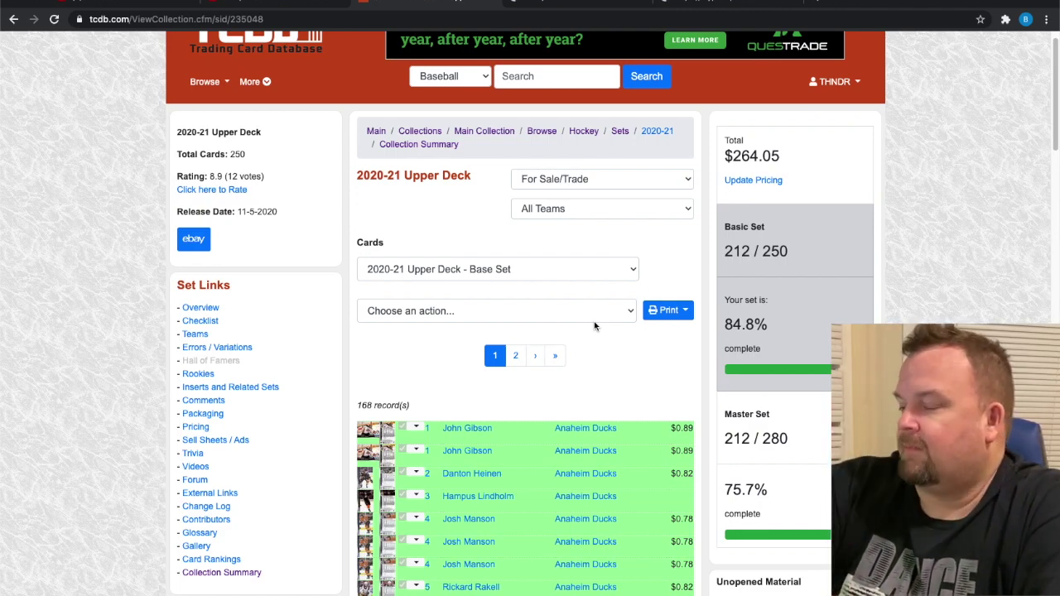
Filter the base set to Wants and remove all of its cards from the Wantlist.
{"action": "left_click", "coordinate": [686, 180]}
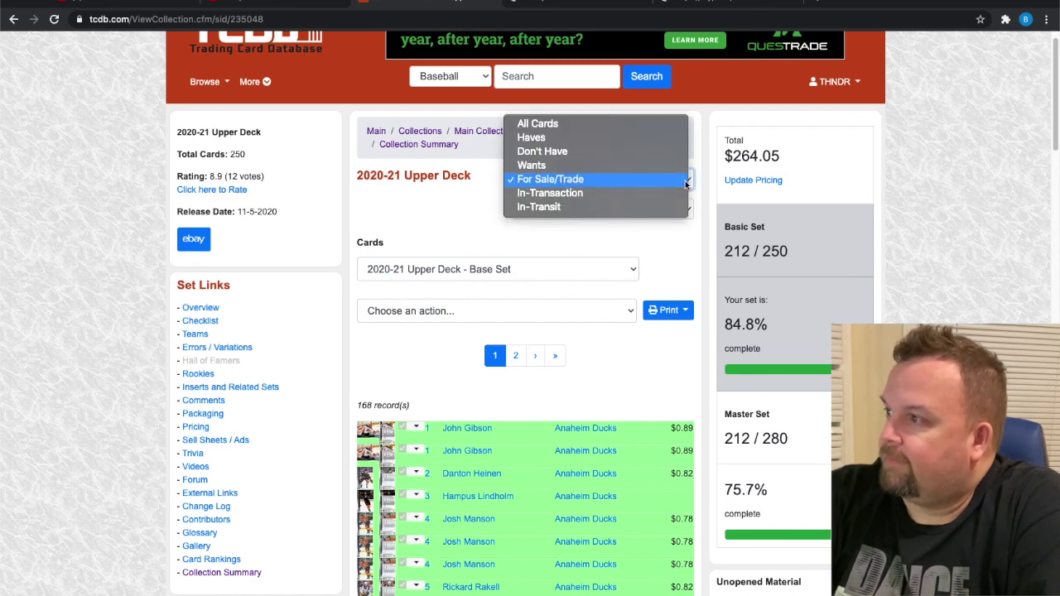
{"action": "left_click", "coordinate": [547, 168]}
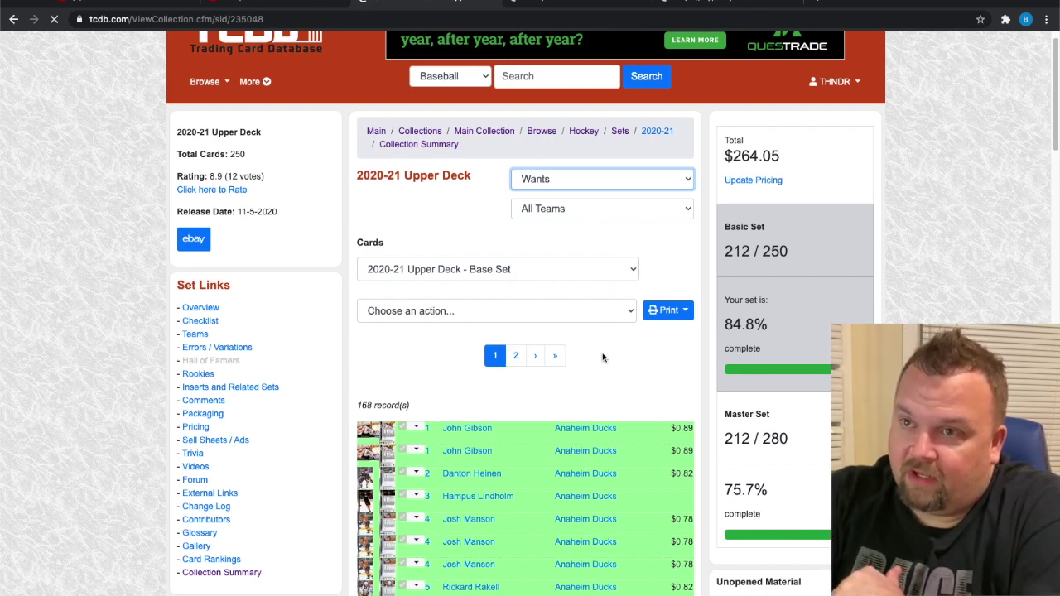
{"action": "left_click", "coordinate": [625, 311]}
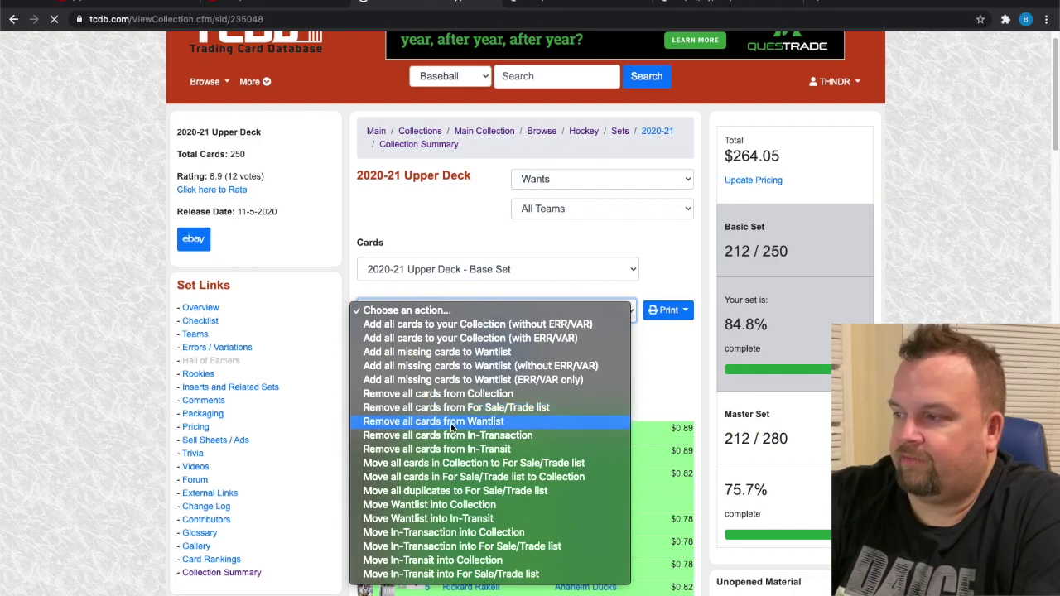
{"action": "left_click", "coordinate": [655, 280]}
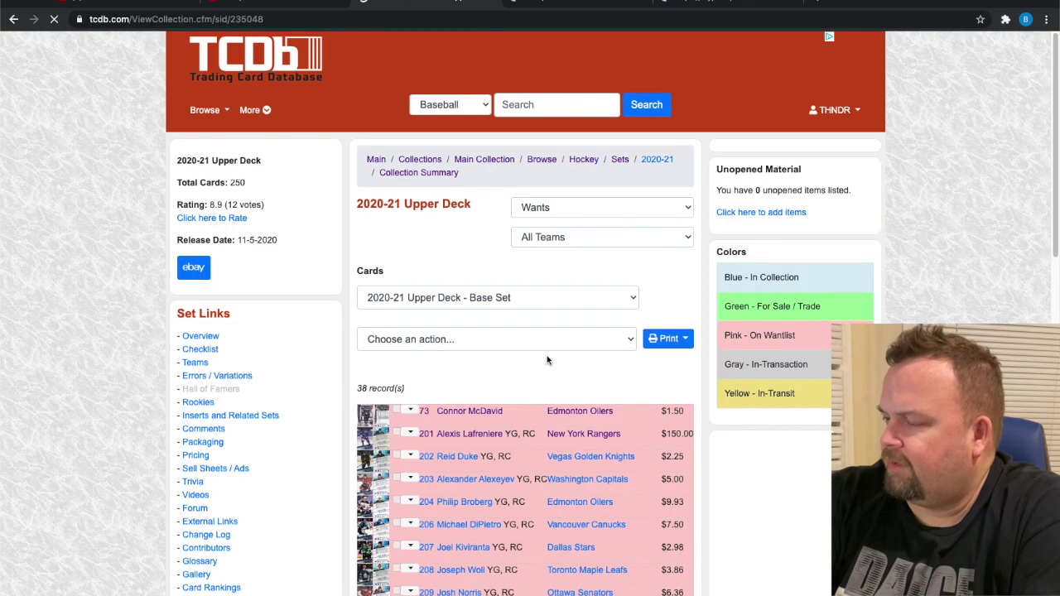
{"action": "left_click", "coordinate": [629, 342]}
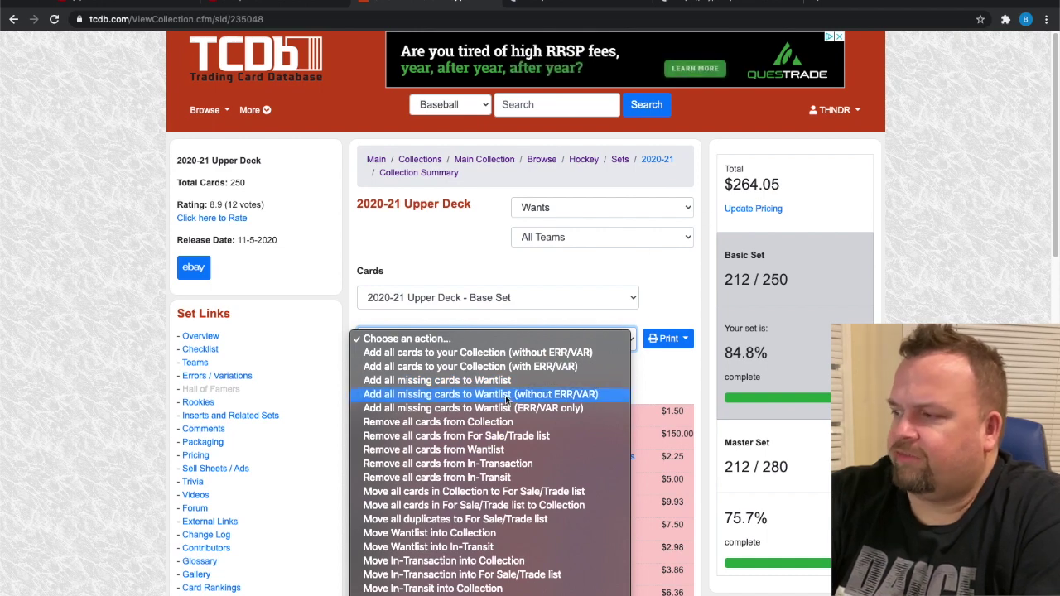
{"action": "left_click", "coordinate": [477, 451]}
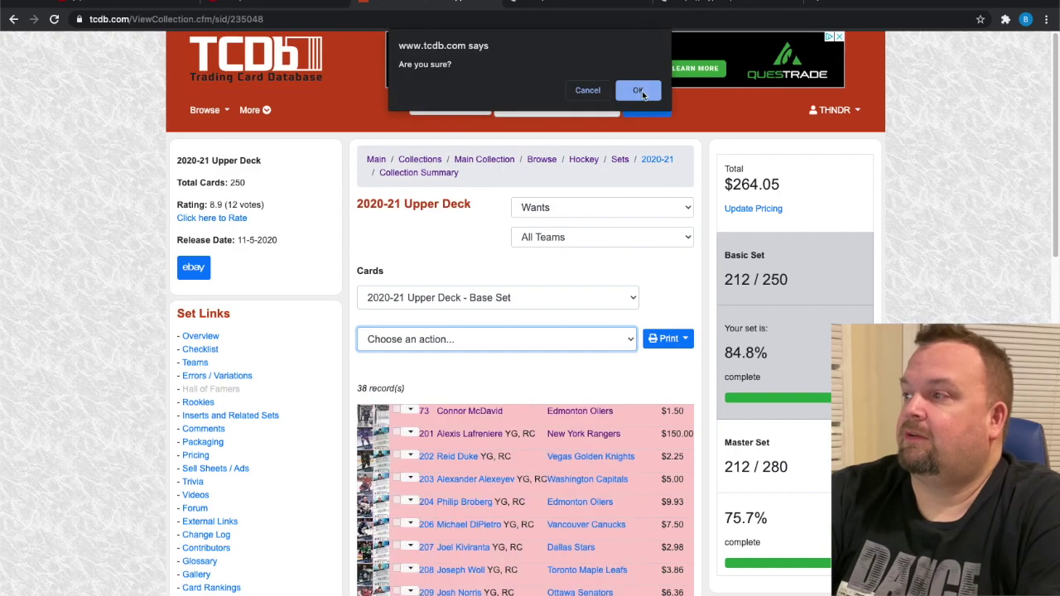
{"action": "left_click", "coordinate": [637, 90]}
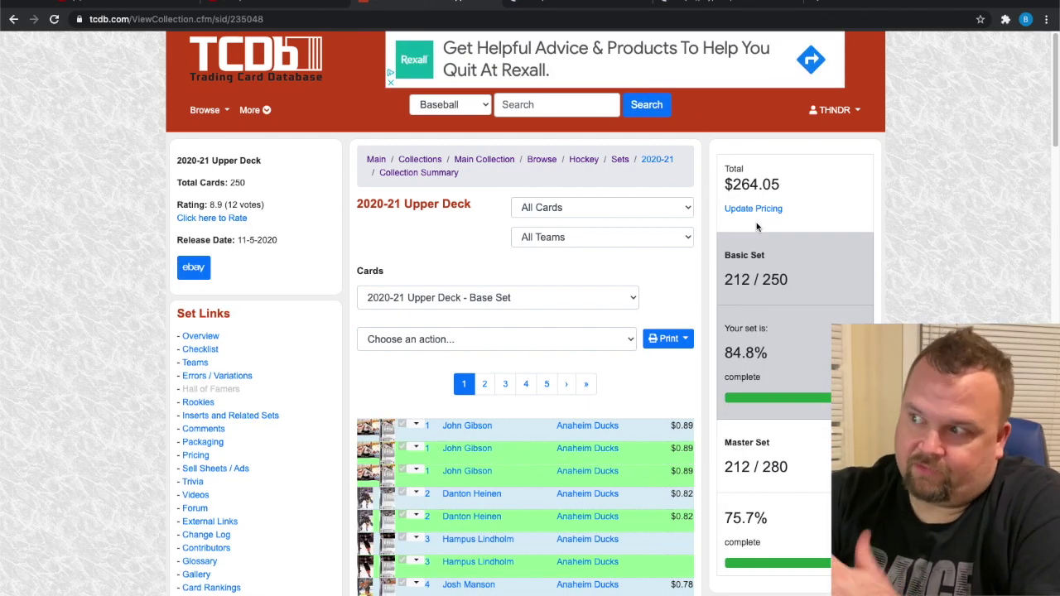
Filter the base set to For Sale/Trade to view the cards offered for trade.
{"action": "left_click", "coordinate": [684, 215]}
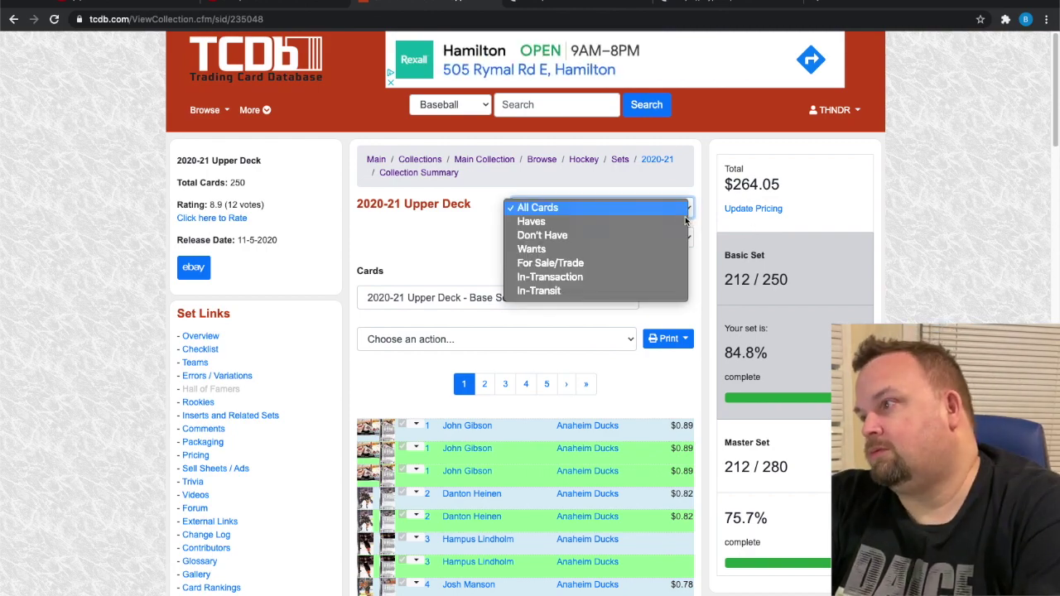
{"action": "left_click", "coordinate": [566, 269]}
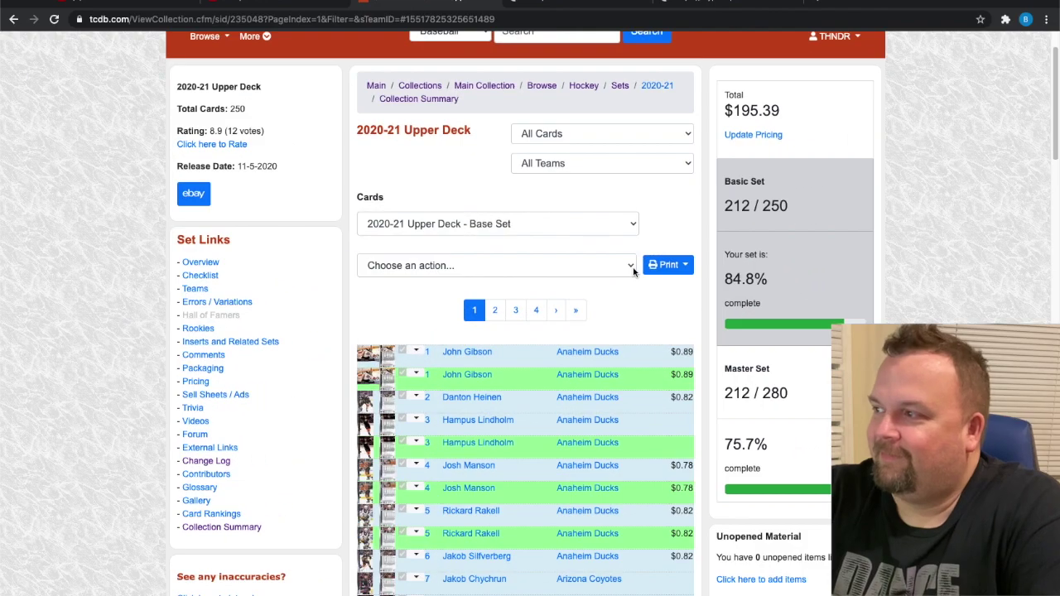
{"action": "left_click", "coordinate": [627, 266]}
{"action": "left_click", "coordinate": [626, 311]}
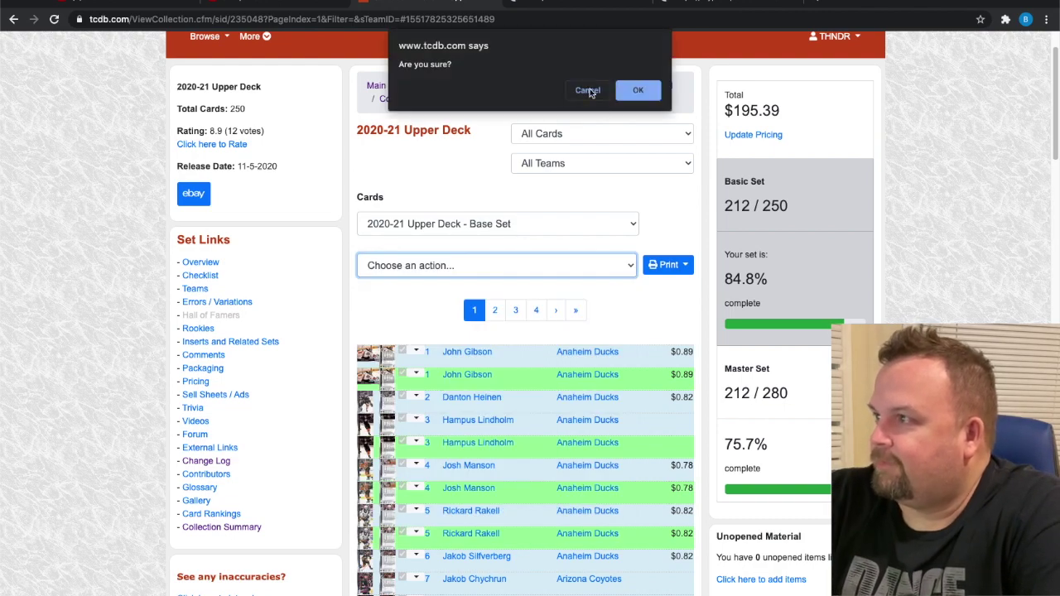
{"action": "left_click", "coordinate": [589, 91]}
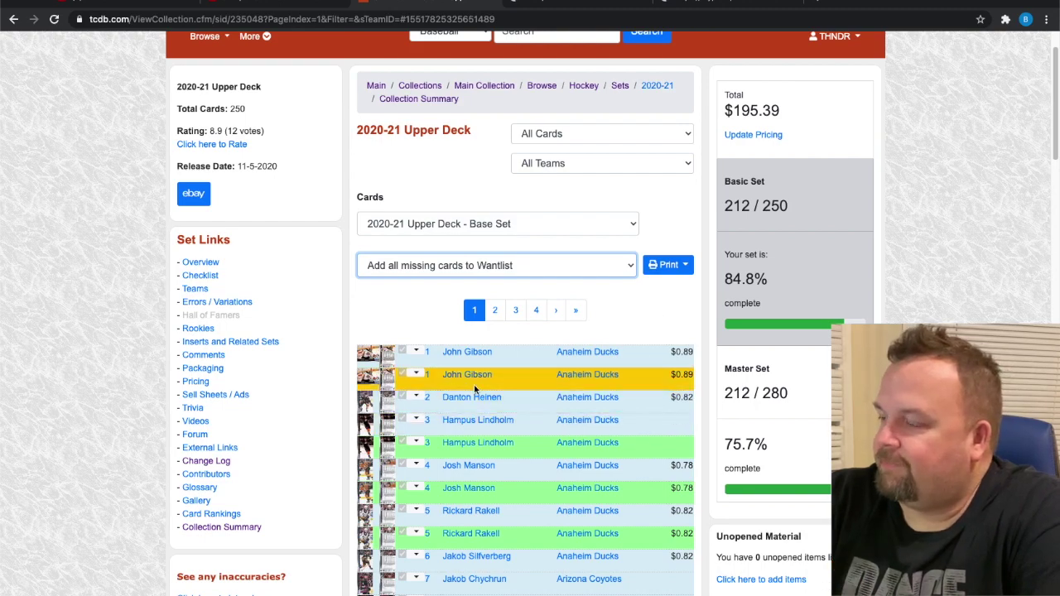
Move all cards in the base set's For Sale/Trade list to the Collection.
{"action": "left_click", "coordinate": [627, 263]}
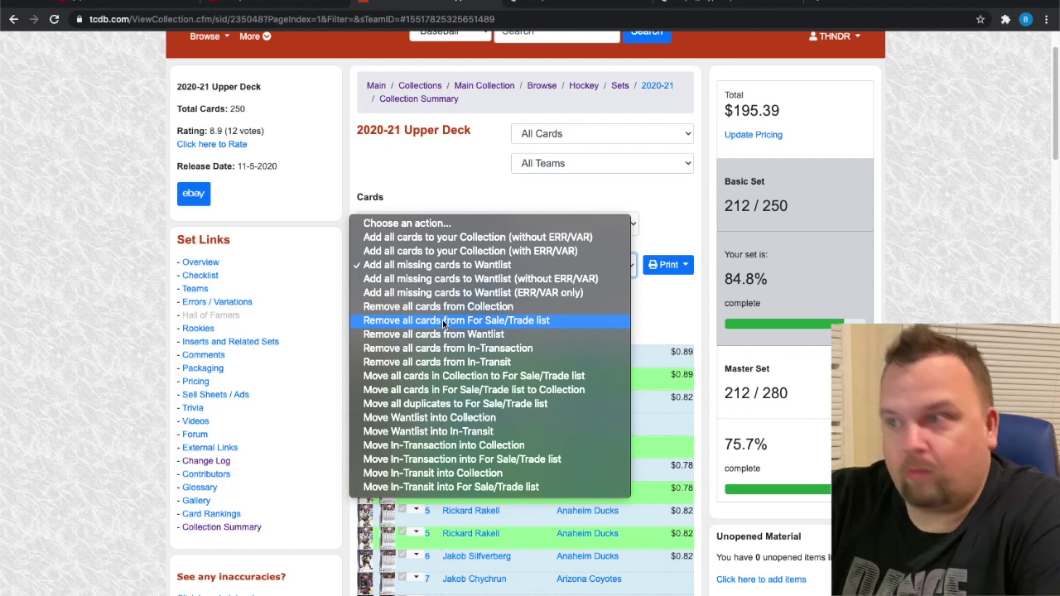
{"action": "left_click", "coordinate": [453, 391]}
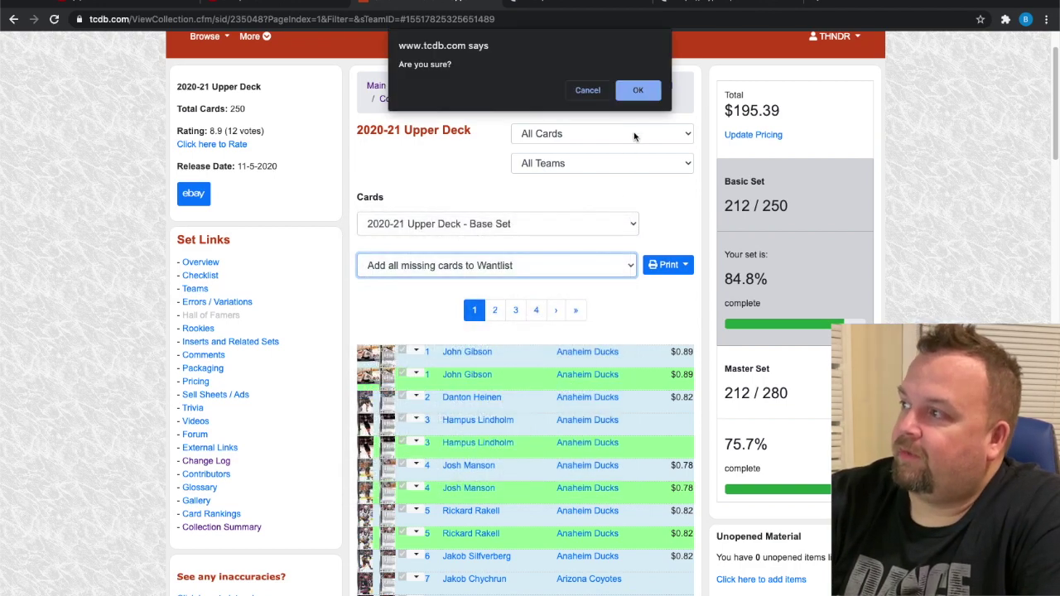
{"action": "left_click", "coordinate": [638, 91]}
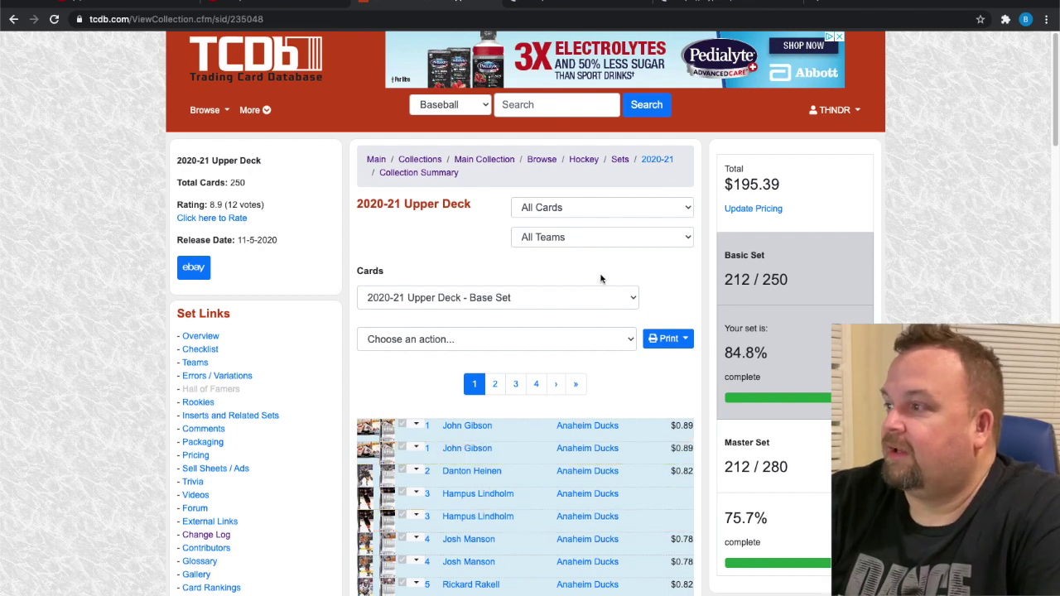
Check the base set's Haves list and its Wants list for all teams.
{"action": "left_click", "coordinate": [687, 208]}
{"action": "left_click", "coordinate": [564, 221]}
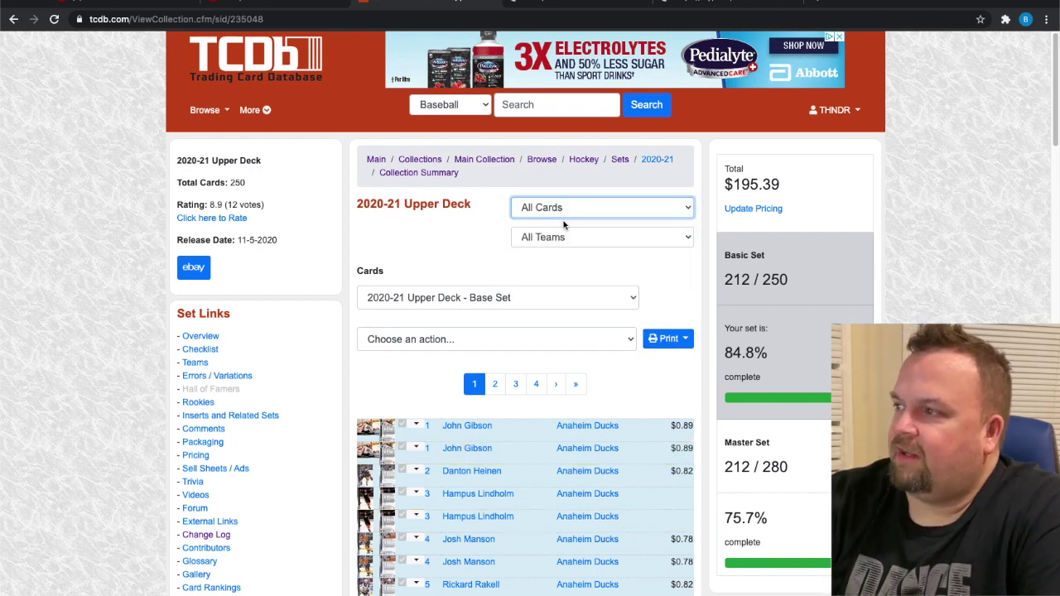
{"action": "left_click", "coordinate": [686, 208]}
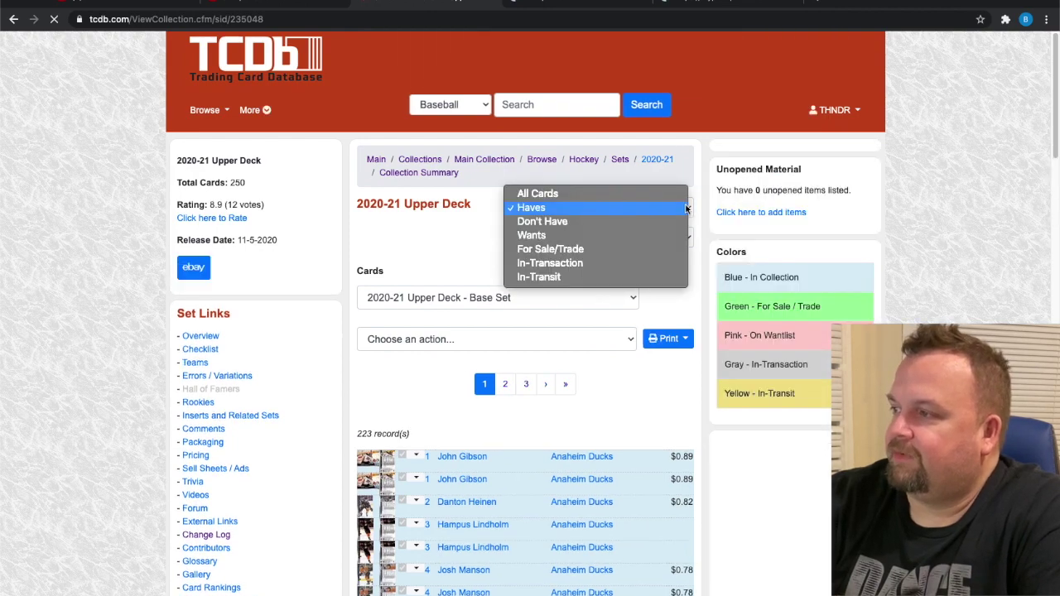
{"action": "left_click", "coordinate": [550, 236]}
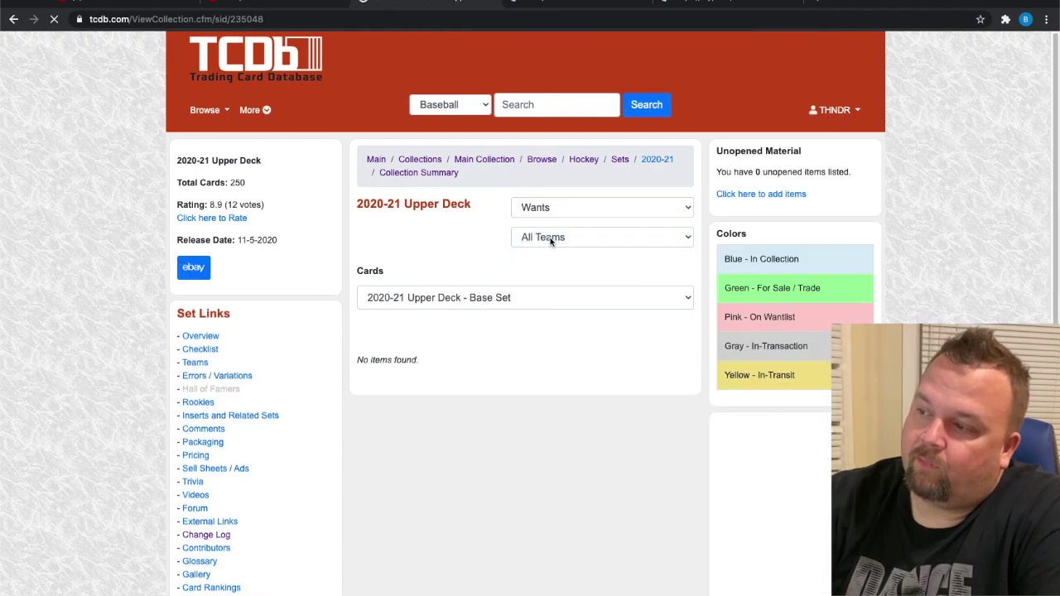
{"action": "left_click", "coordinate": [551, 237]}
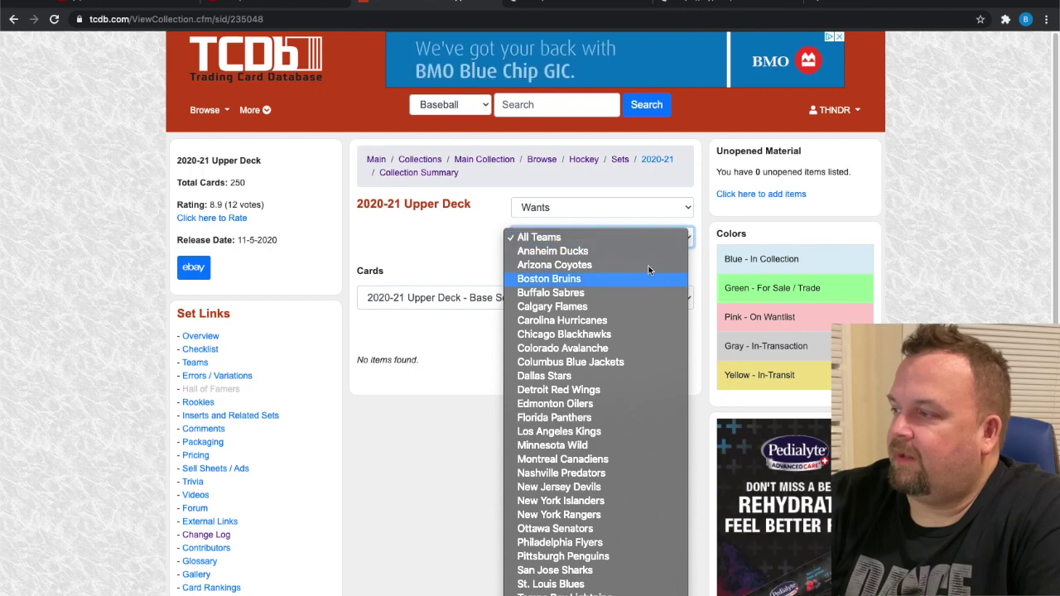
Check the base set's For Sale/Trade list.
{"action": "left_click", "coordinate": [684, 208]}
{"action": "left_click", "coordinate": [662, 205]}
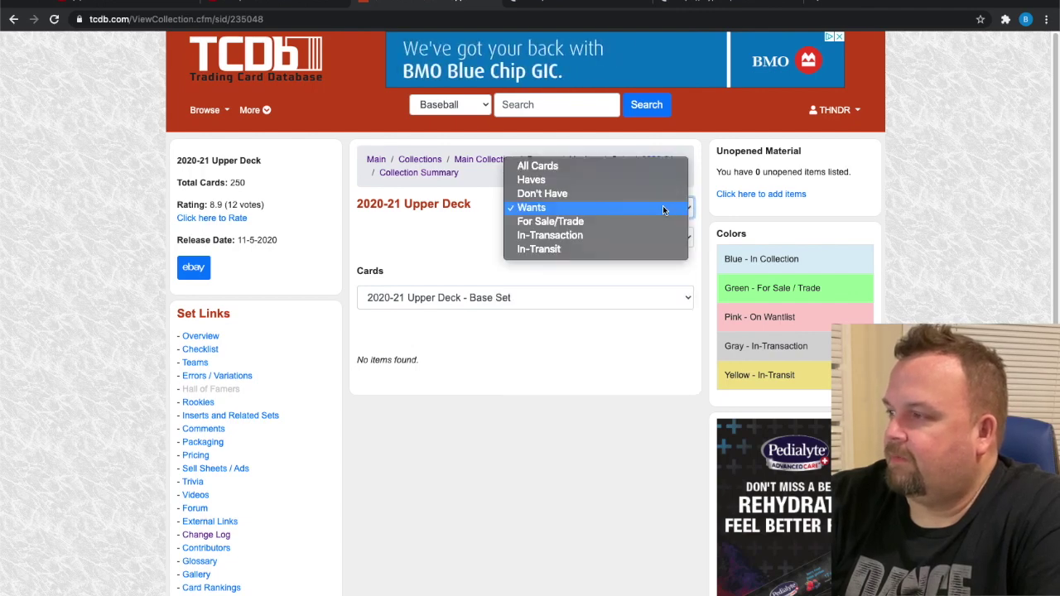
{"action": "left_click", "coordinate": [593, 222]}
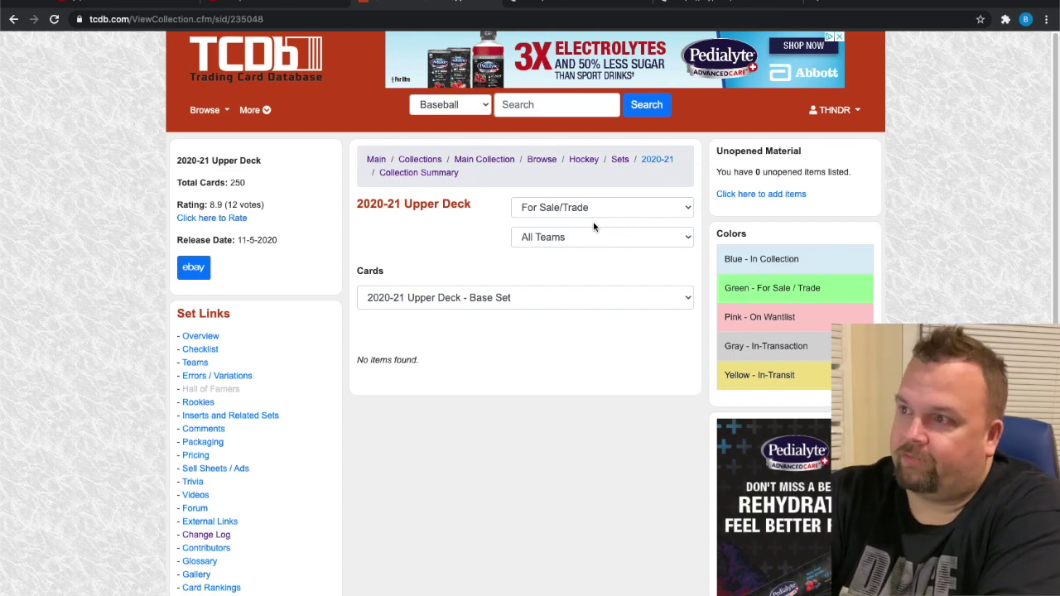
Show All Cards of the base set and move all duplicates to the For Sale/Trade list.
{"action": "left_click", "coordinate": [682, 207]}
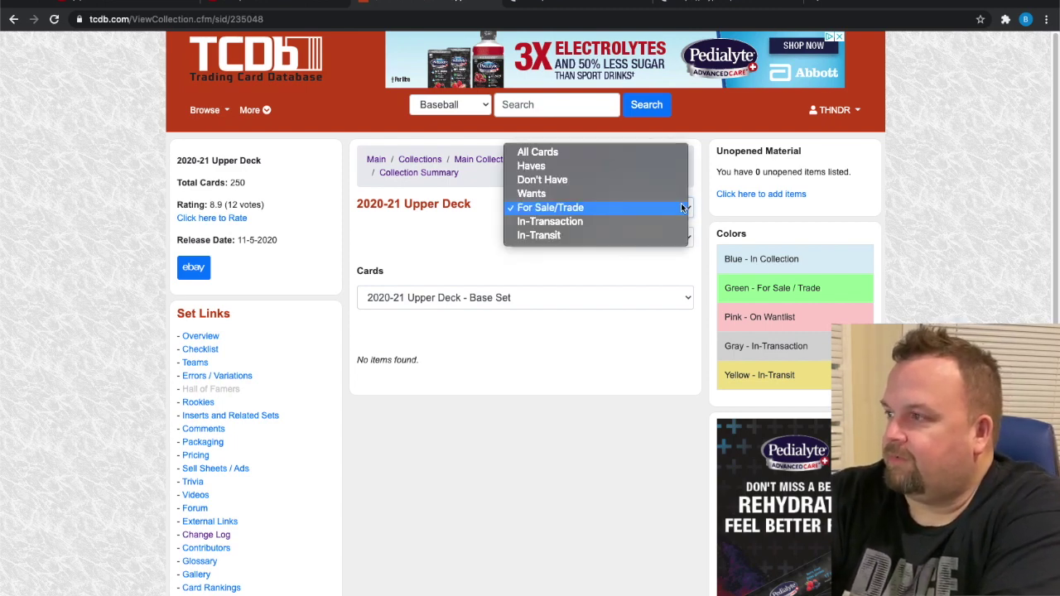
{"action": "left_click", "coordinate": [538, 153]}
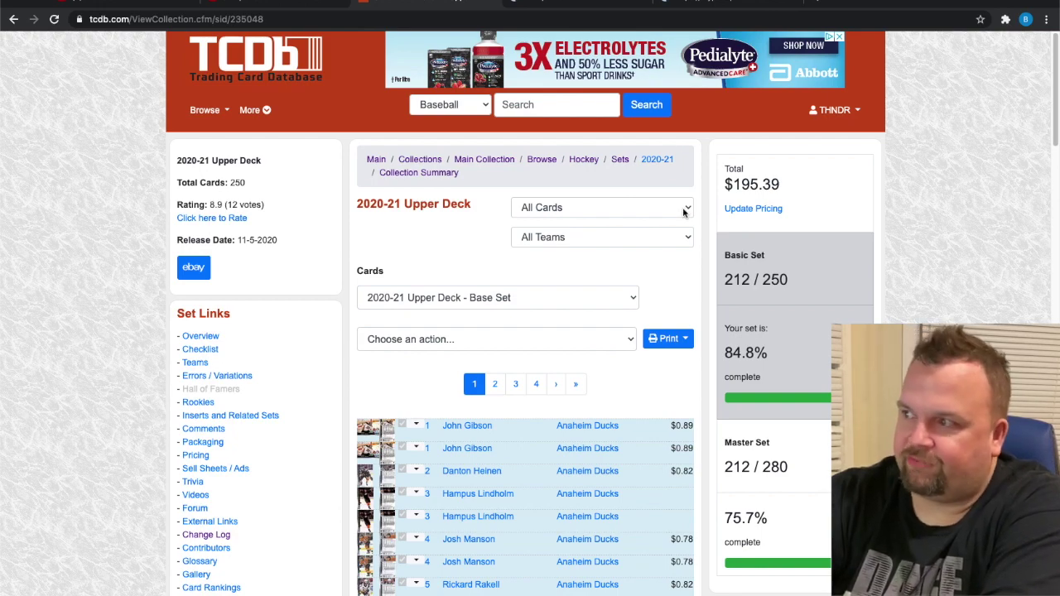
{"action": "left_click", "coordinate": [622, 341]}
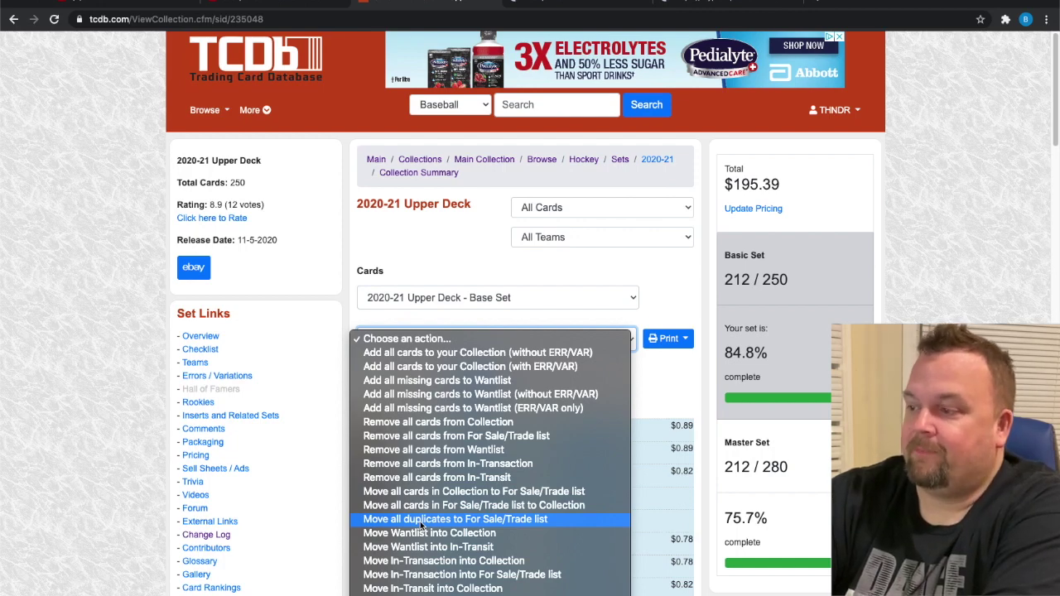
{"action": "left_click", "coordinate": [498, 520]}
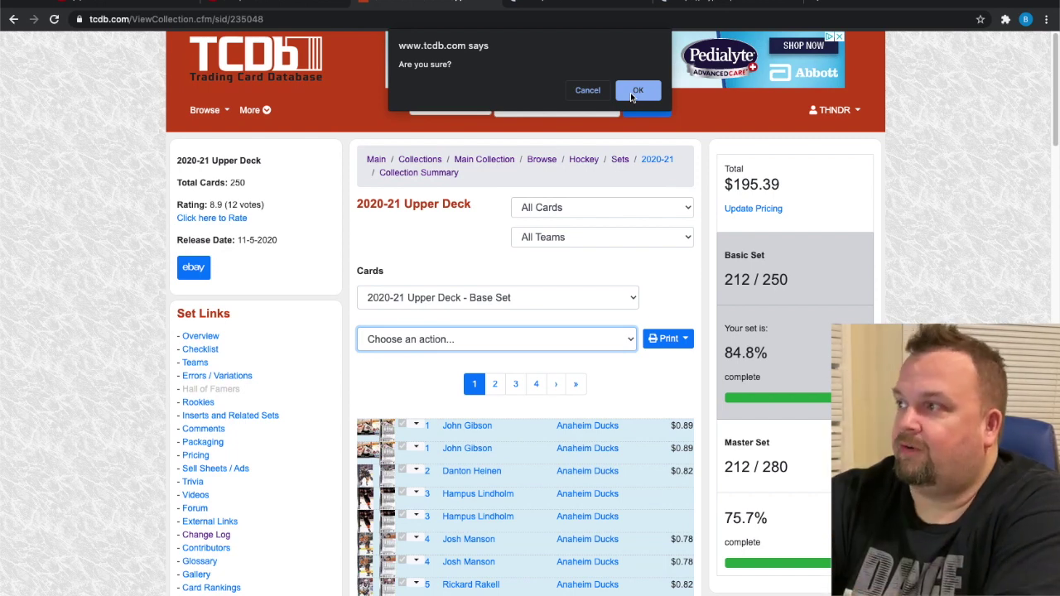
{"action": "left_click", "coordinate": [637, 91]}
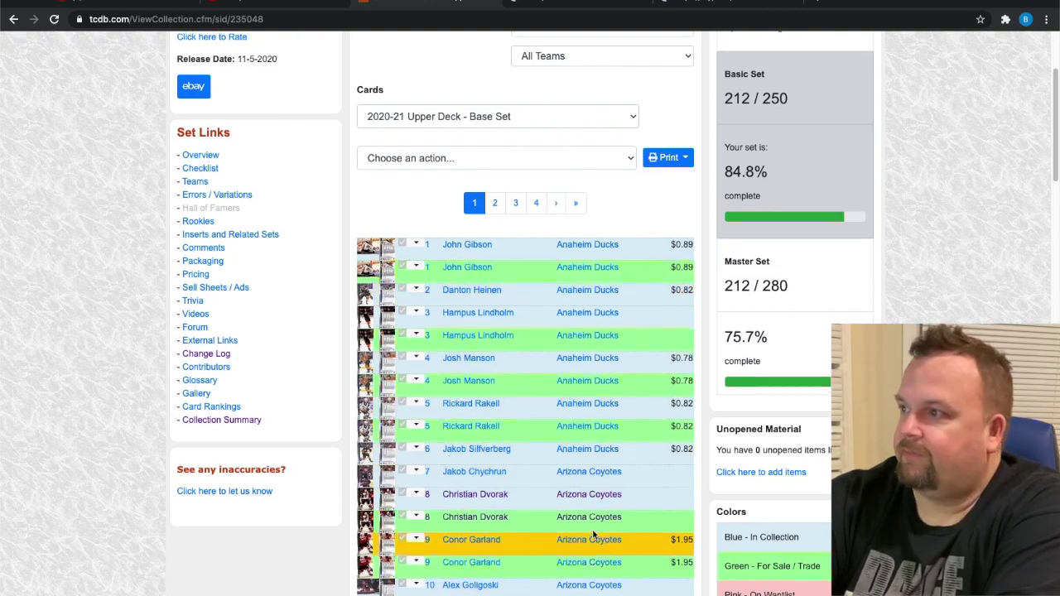
Filter the base set to Haves and view the cards kept in the collection.
{"action": "scroll", "coordinate": [593, 535], "scroll_direction": "up", "scroll_amount": 2}
{"action": "left_click", "coordinate": [675, 208]}
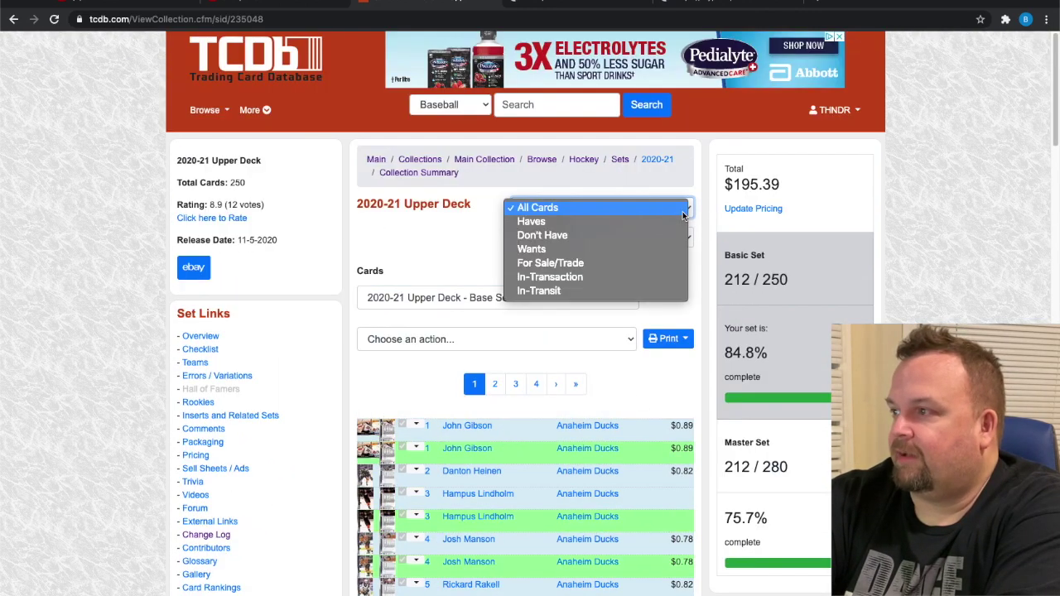
{"action": "left_click", "coordinate": [577, 219]}
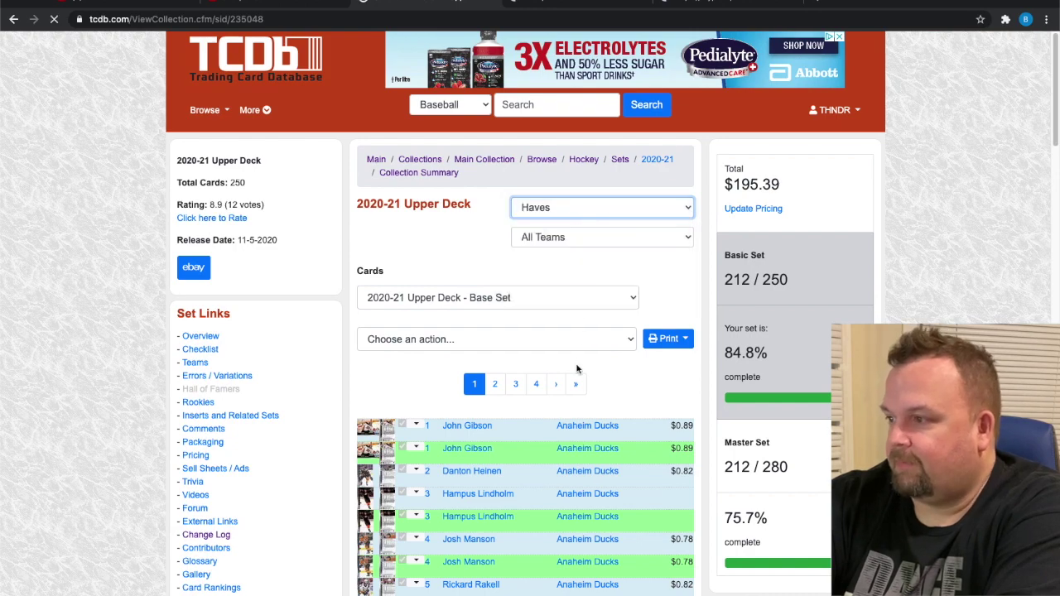
{"action": "scroll", "coordinate": [592, 505], "scroll_direction": "down", "scroll_amount": 1}
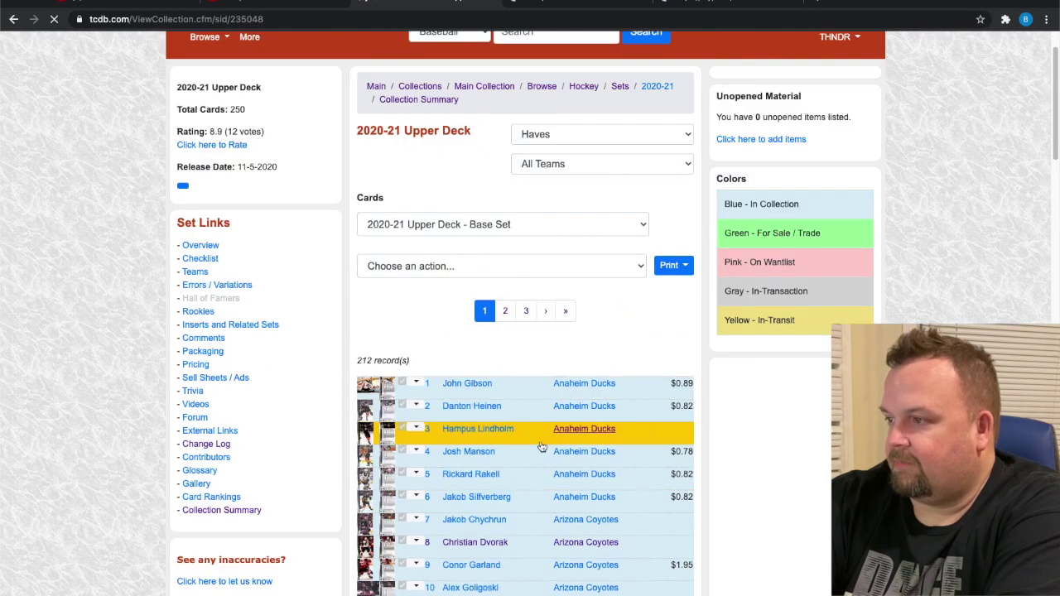
Show All Cards of the base set again and look through the colour-coded owned, duplicate and variation cards.
{"action": "left_click", "coordinate": [671, 134]}
{"action": "left_click", "coordinate": [556, 120]}
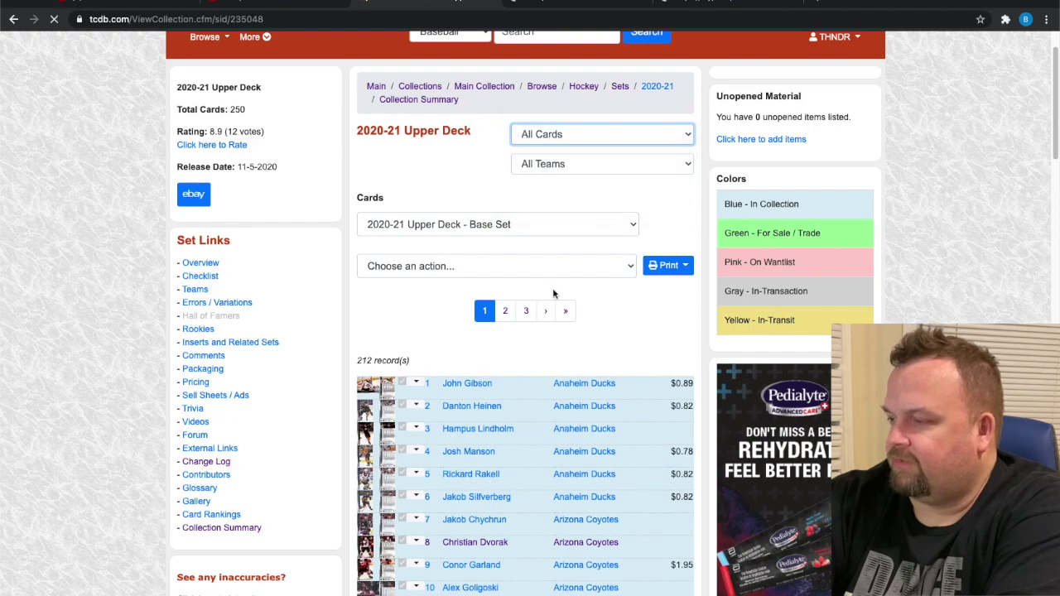
{"action": "scroll", "coordinate": [546, 348], "scroll_direction": "down", "scroll_amount": 2}
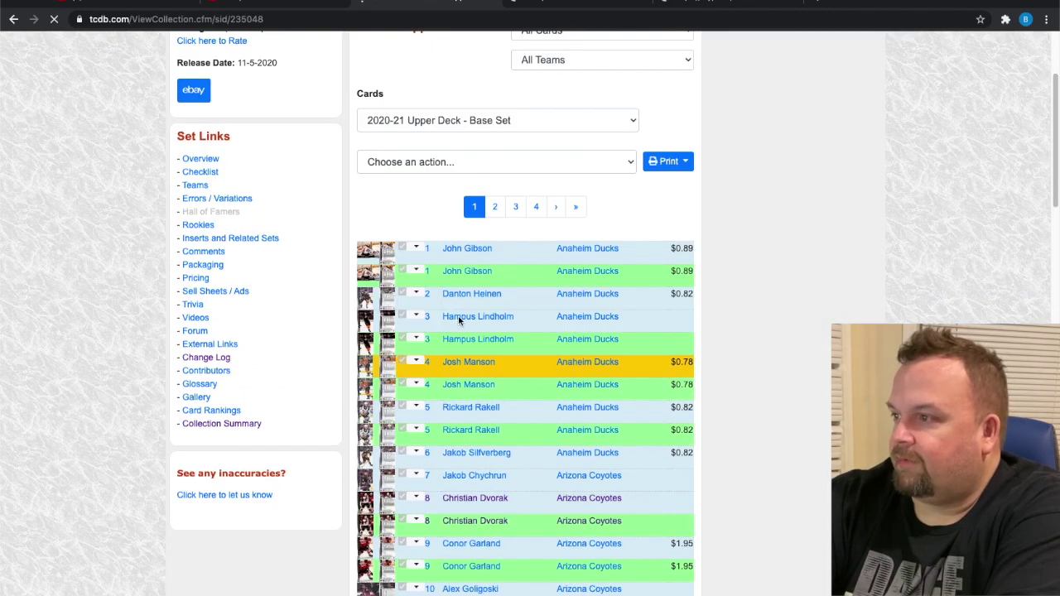
{"action": "scroll", "coordinate": [468, 405], "scroll_direction": "down", "scroll_amount": 2}
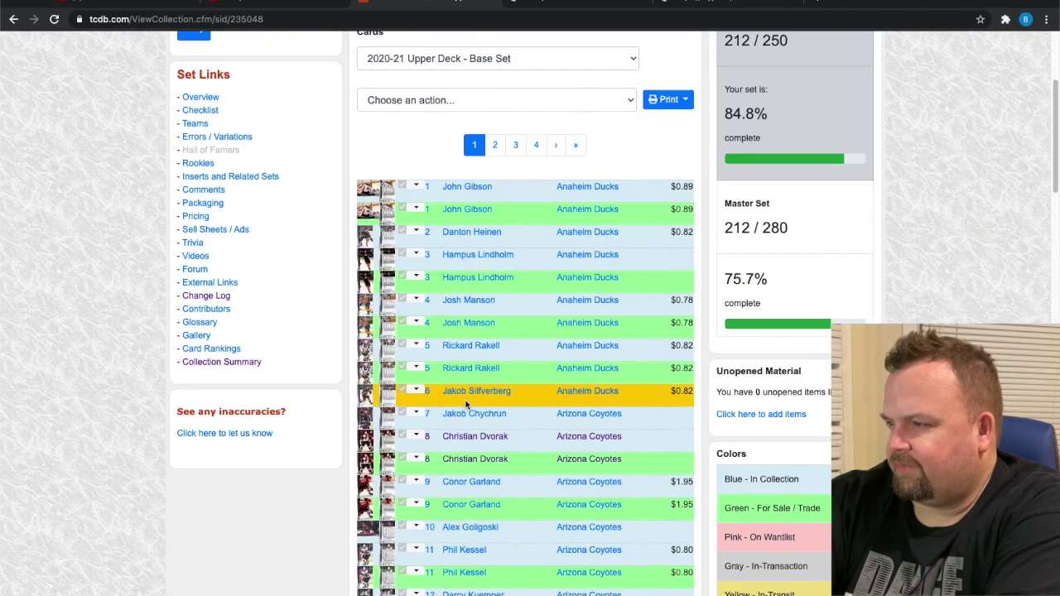
{"action": "scroll", "coordinate": [468, 404], "scroll_direction": "down", "scroll_amount": 15}
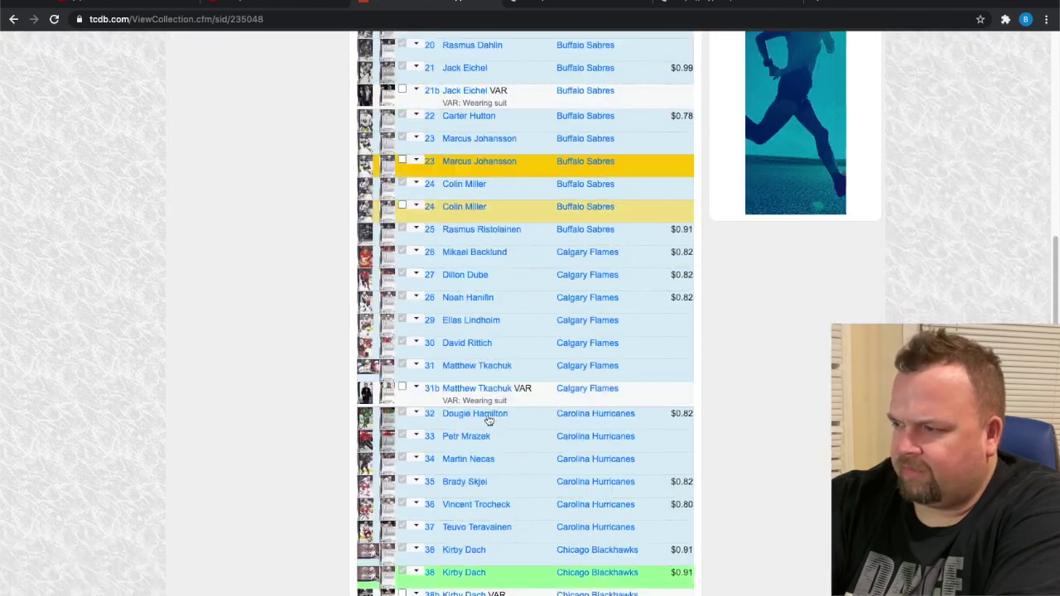
Go to page 2 of the base set and add all missing cards to the Wantlist without ERR/VAR cards.
{"action": "scroll", "coordinate": [489, 420], "scroll_direction": "down", "scroll_amount": 14}
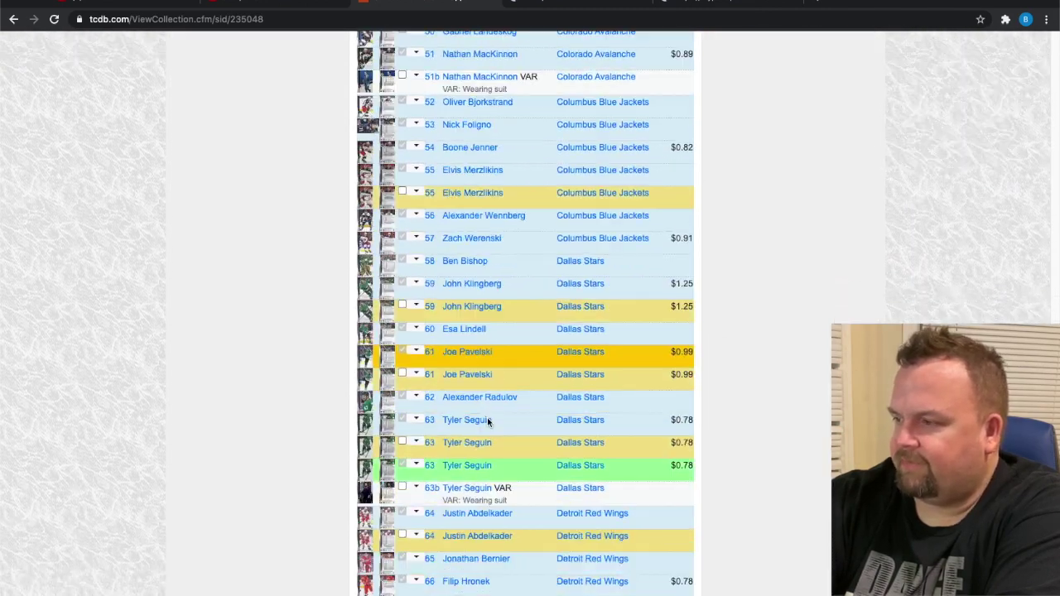
{"action": "left_click", "coordinate": [495, 586]}
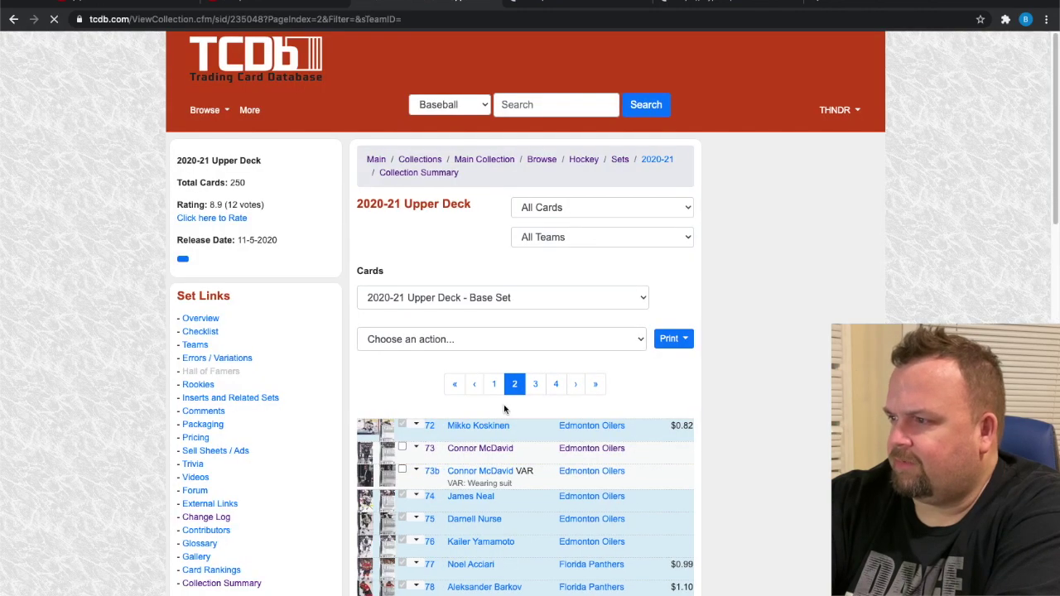
{"action": "scroll", "coordinate": [503, 404], "scroll_direction": "down", "scroll_amount": 1}
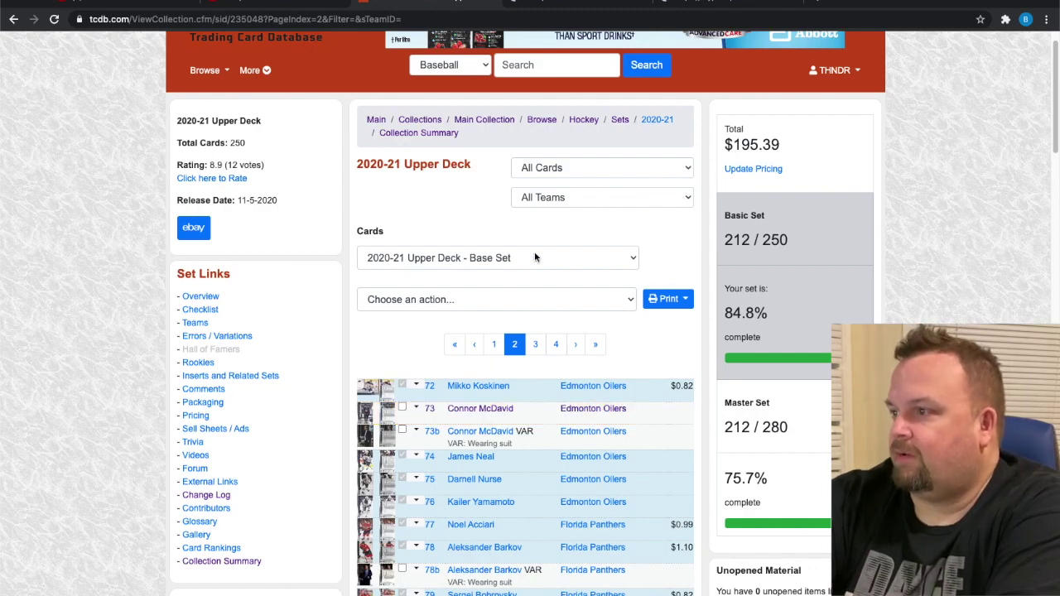
{"action": "left_click", "coordinate": [626, 302]}
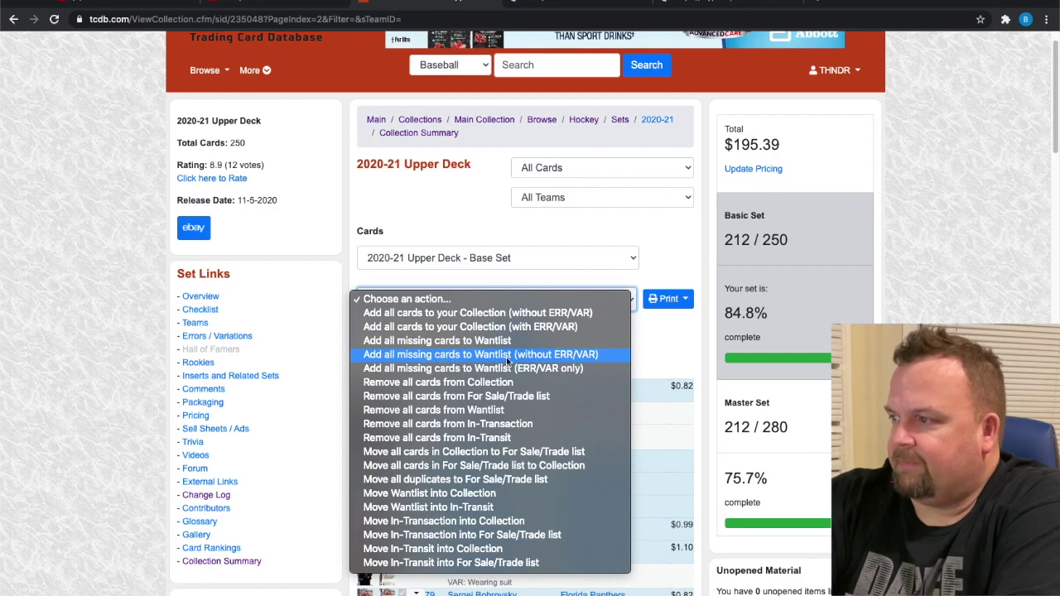
{"action": "left_click", "coordinate": [555, 355]}
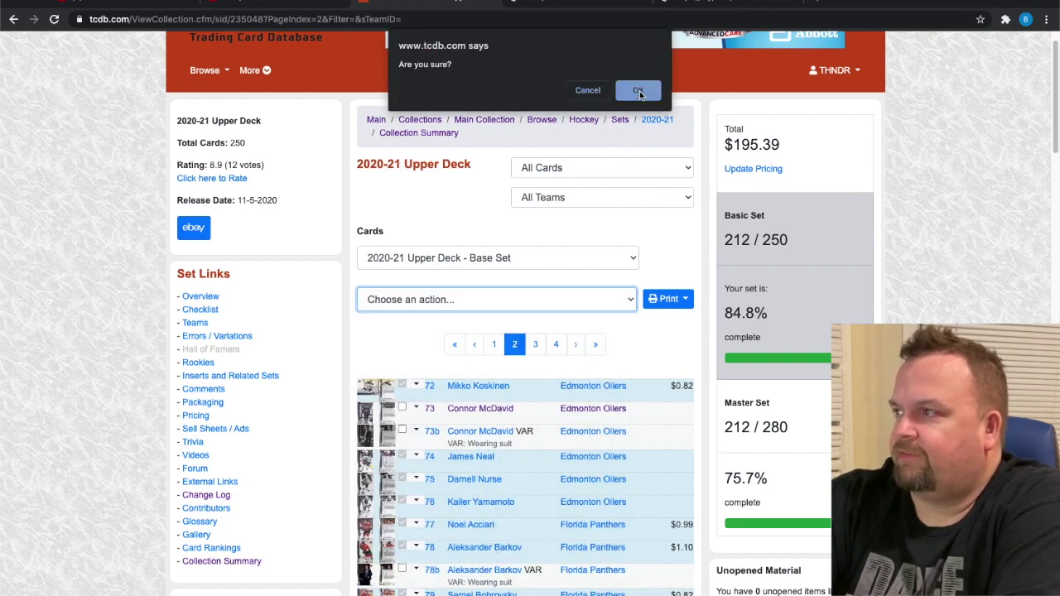
{"action": "left_click", "coordinate": [638, 91]}
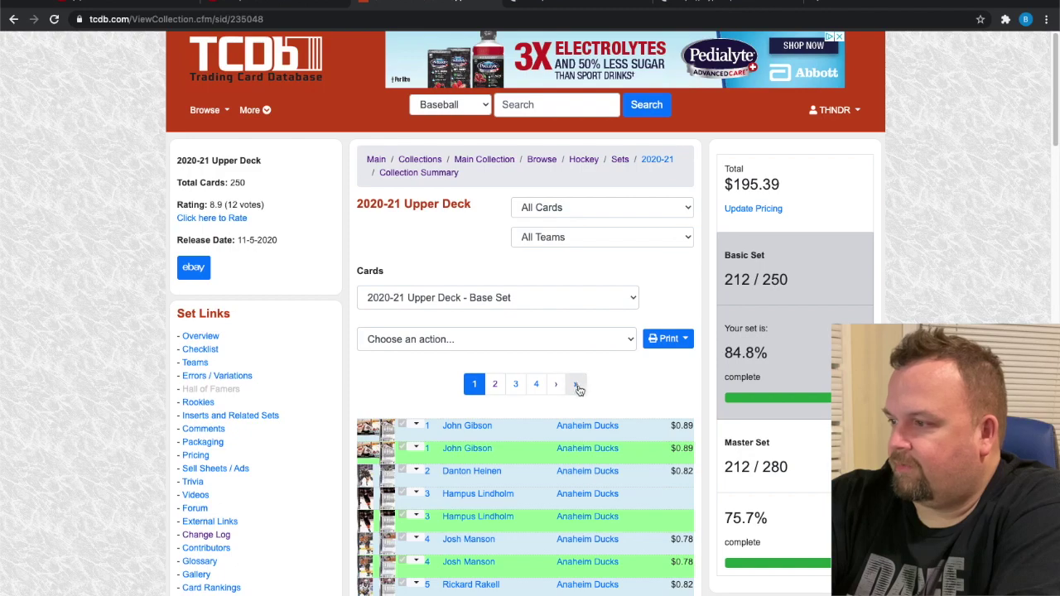
Look through page 1 and open page 2 of the base set to check the wantlist cards against the colour legend.
{"action": "scroll", "coordinate": [526, 462], "scroll_direction": "down", "scroll_amount": 20}
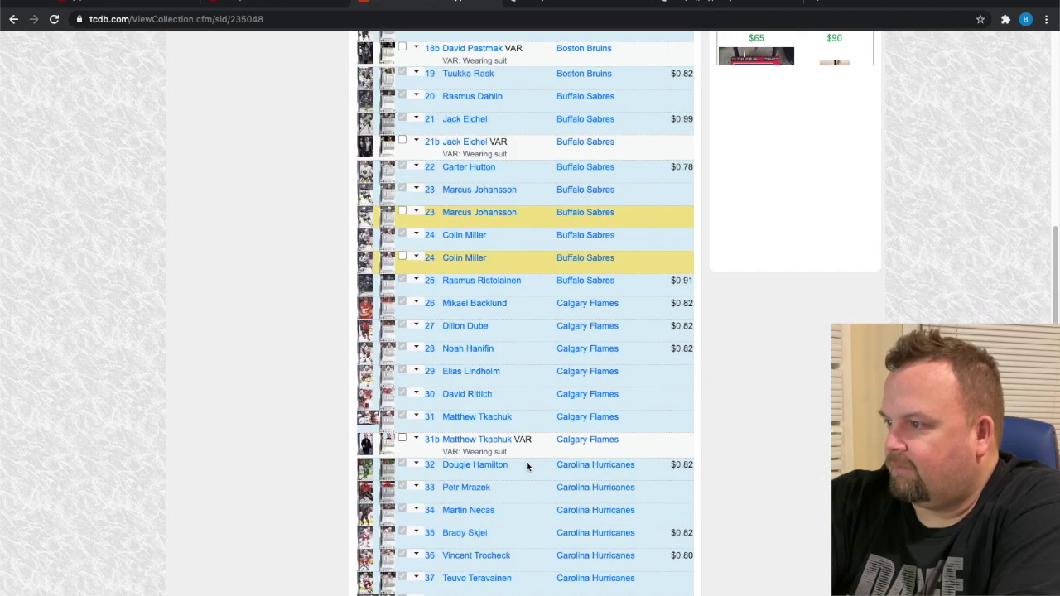
{"action": "scroll", "coordinate": [526, 468], "scroll_direction": "down", "scroll_amount": 3}
{"action": "left_click", "coordinate": [494, 301]}
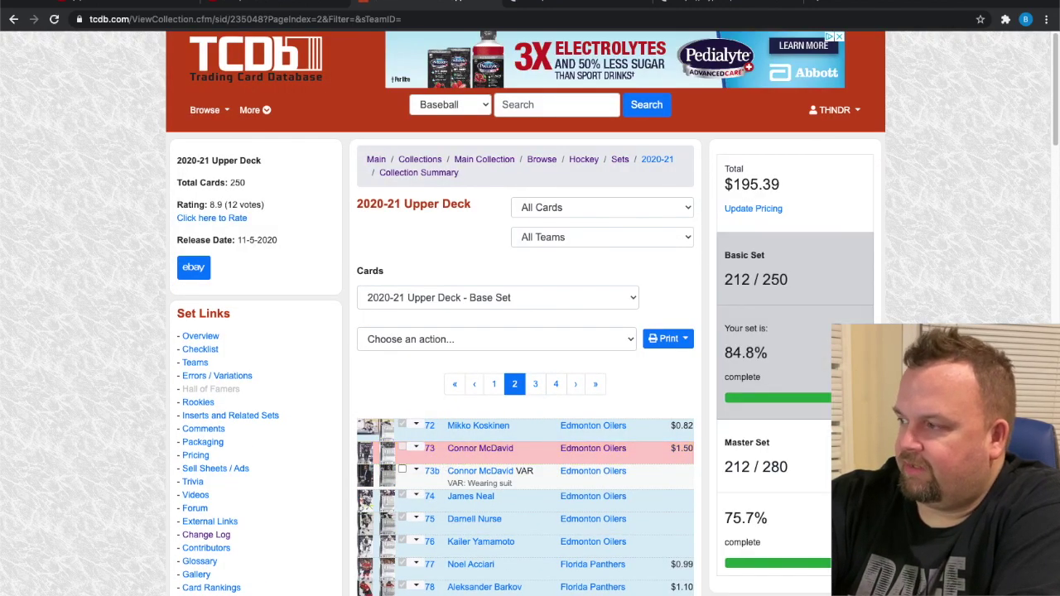
{"action": "scroll", "coordinate": [771, 565], "scroll_direction": "down", "scroll_amount": 3}
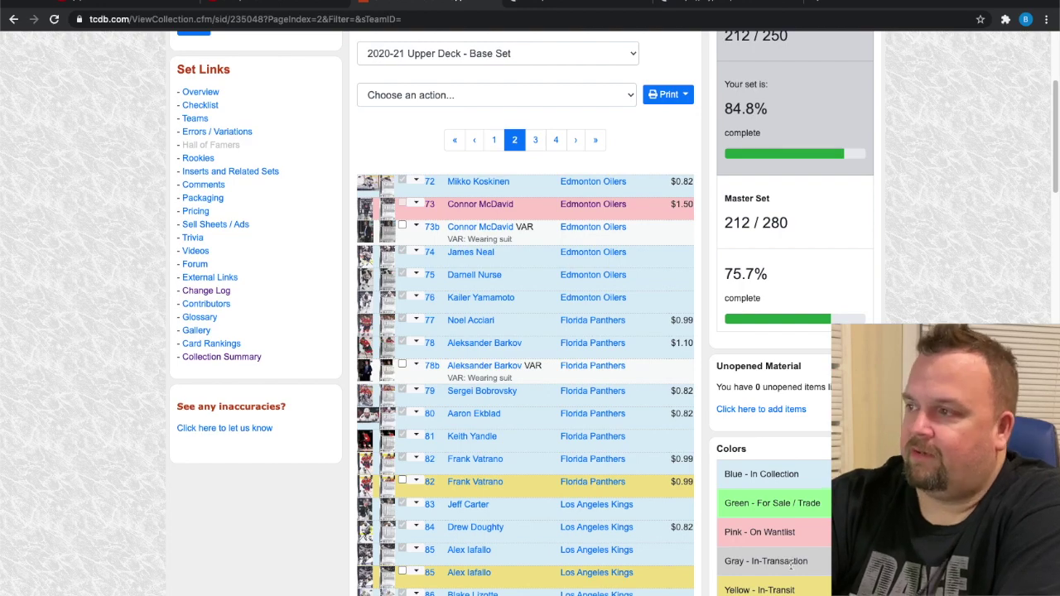
Filter the base set to Wants across all teams.
{"action": "scroll", "coordinate": [666, 209], "scroll_direction": "up", "scroll_amount": 3}
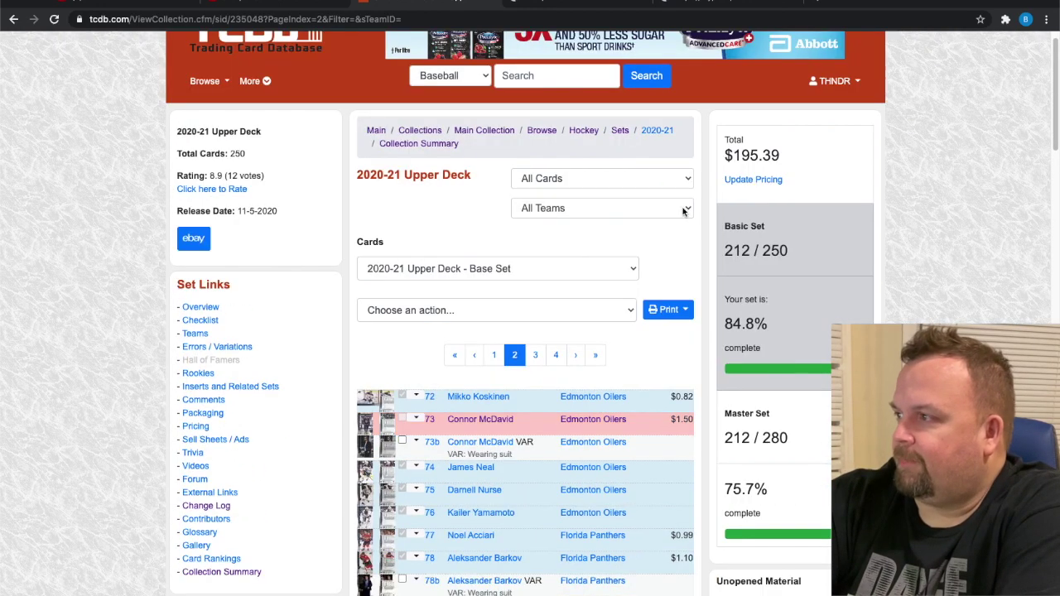
{"action": "left_click", "coordinate": [667, 206]}
{"action": "left_click", "coordinate": [647, 201]}
{"action": "left_click", "coordinate": [667, 182]}
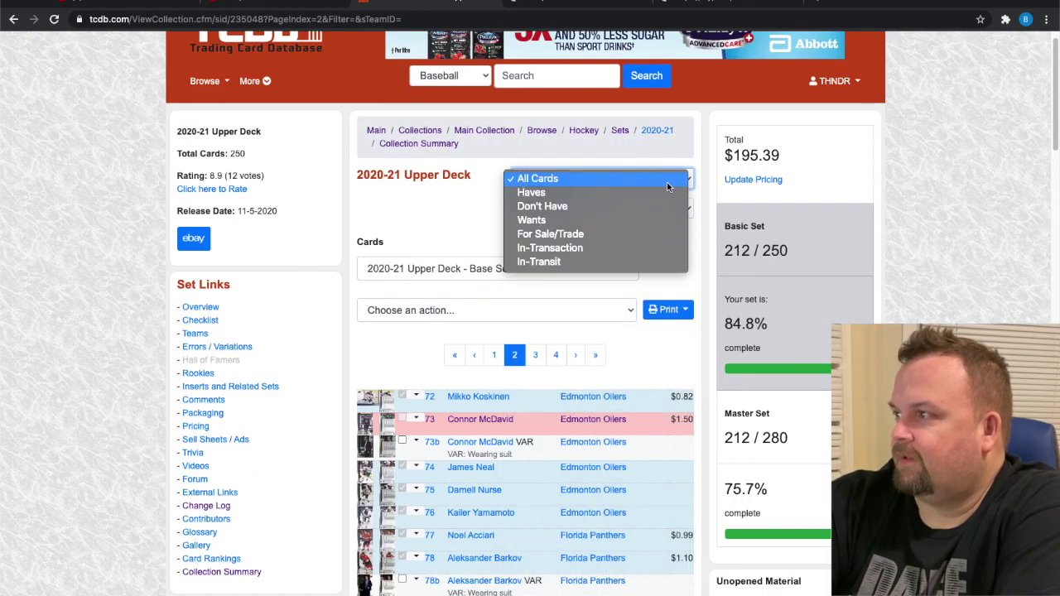
{"action": "left_click", "coordinate": [544, 220]}
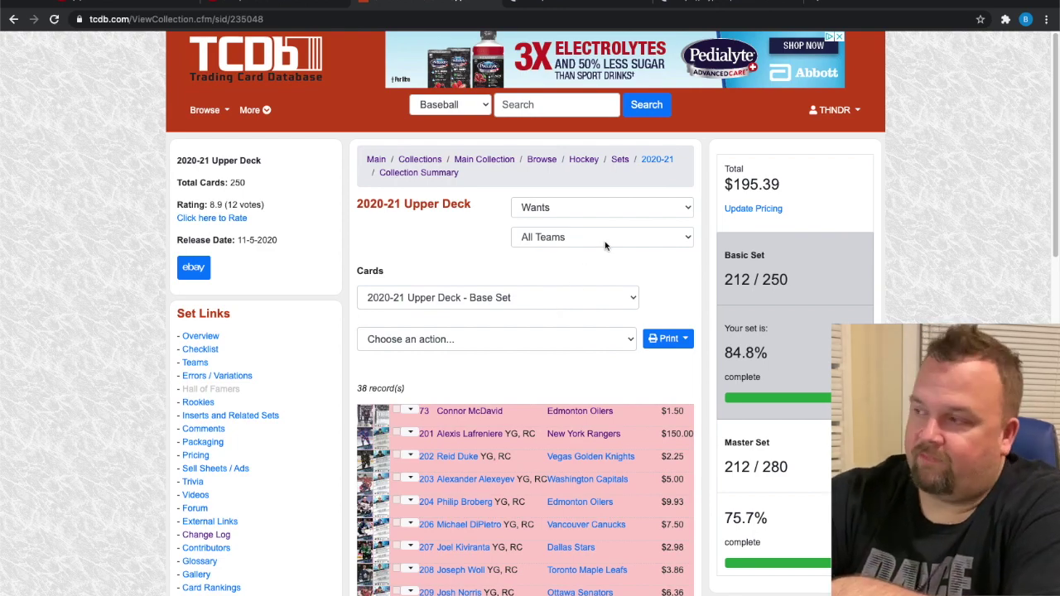
View the base set's For Sale/Trade cards and switch the card filter to Haves.
{"action": "left_click", "coordinate": [687, 209]}
{"action": "left_click", "coordinate": [591, 221]}
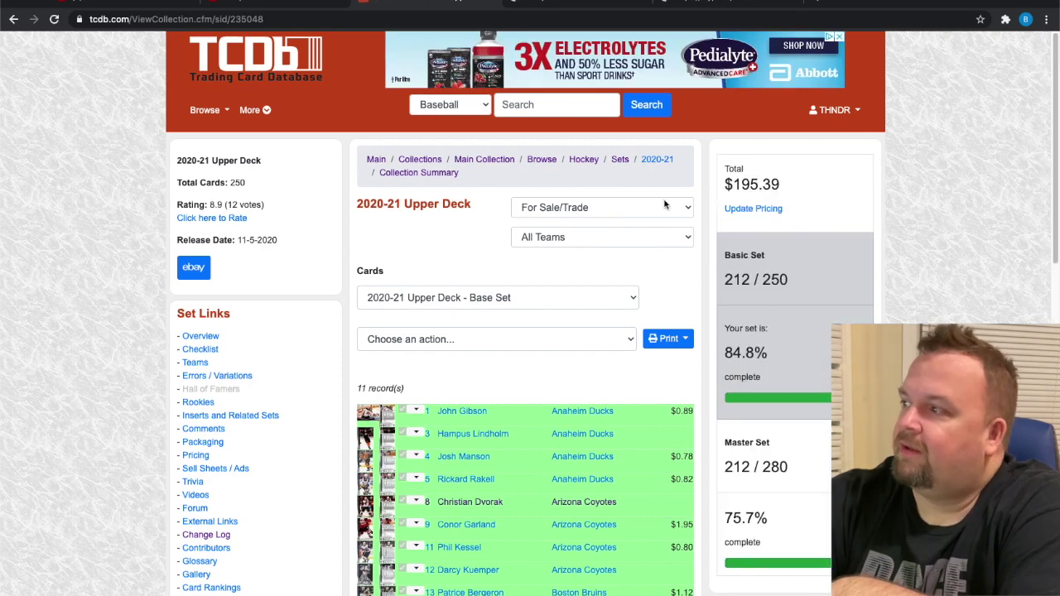
{"action": "left_click", "coordinate": [686, 208]}
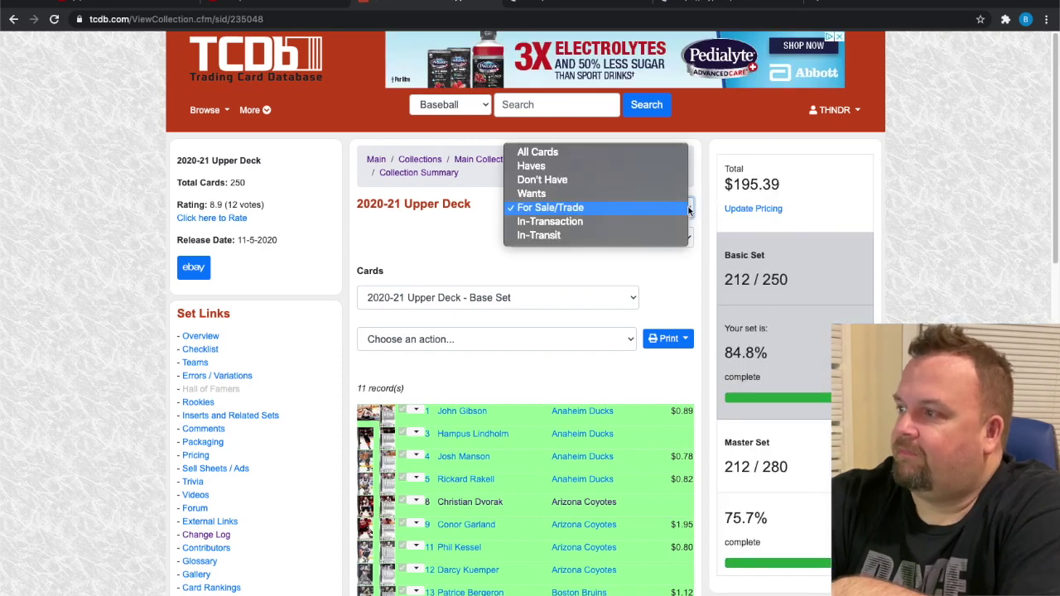
{"action": "left_click", "coordinate": [563, 166]}
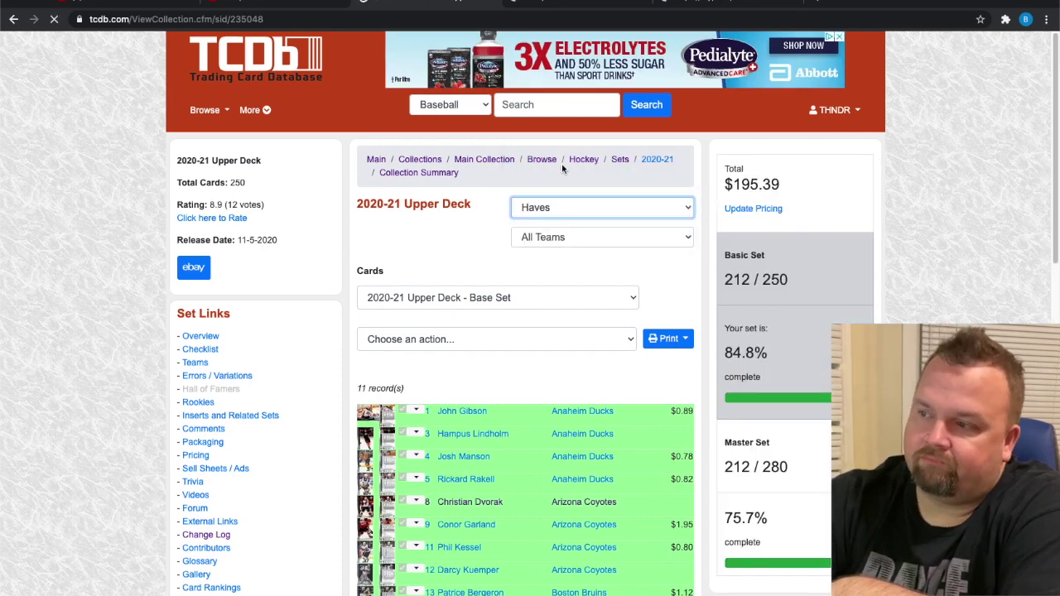